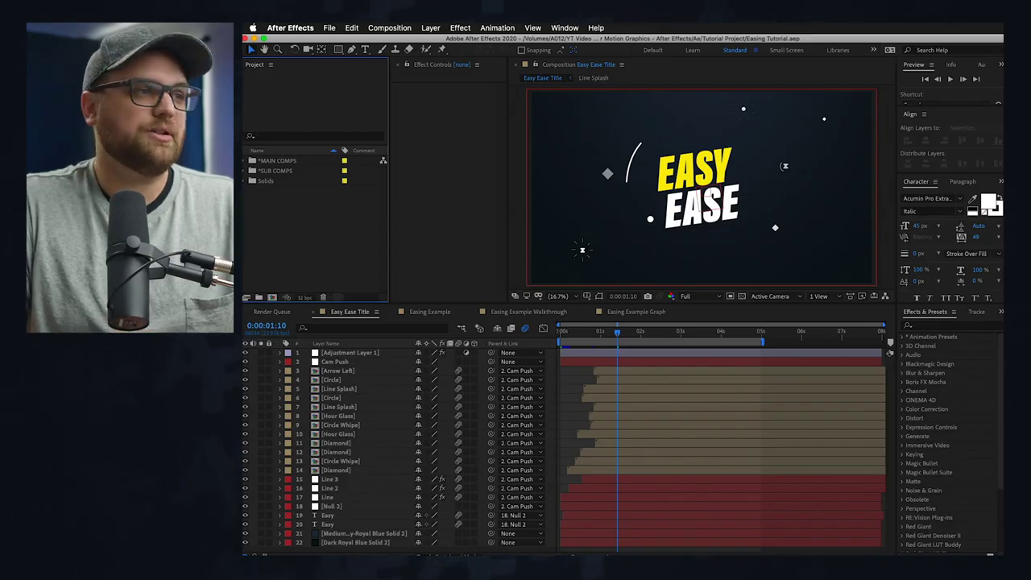
- Scrub through the opening of the Easy Ease Title animation, between about 0:00:00:08 and 0:00:01:04
drag(616, 337, 571, 341)
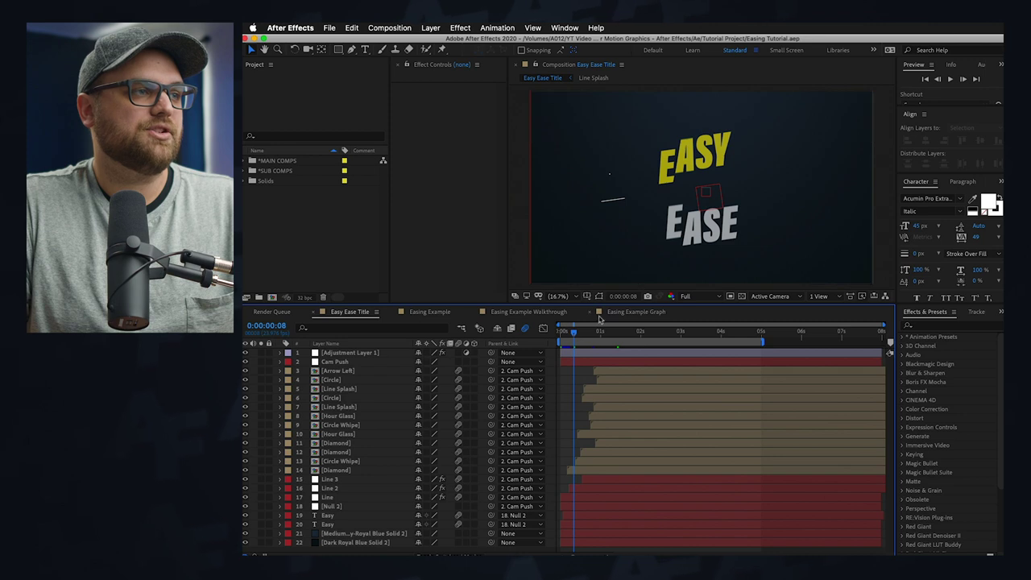
click(600, 335)
drag(601, 335, 607, 336)
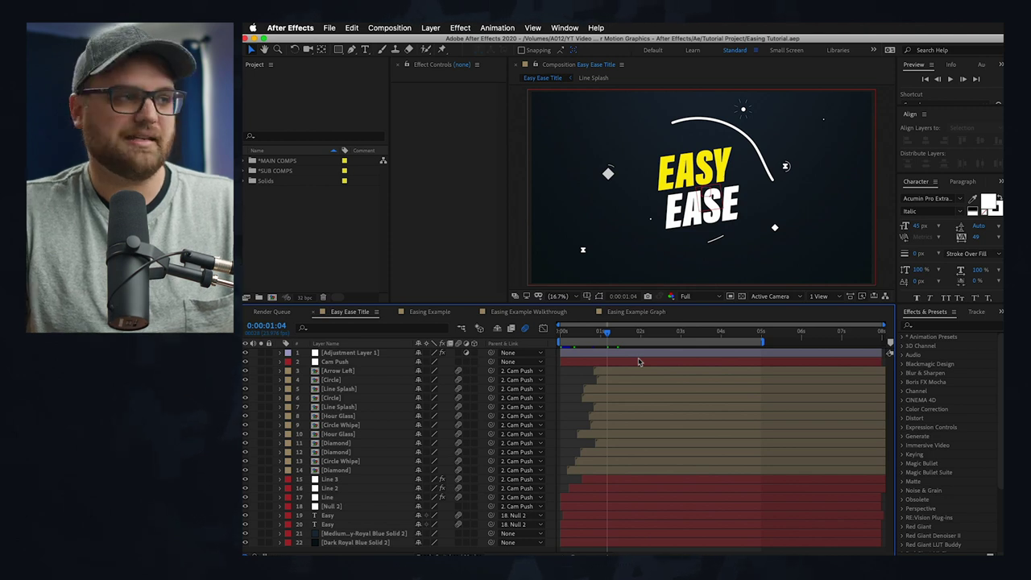
- Open the Easing Example composition at its first frame and inspect the Square and Tringle layers' Position keyframes
click(442, 318)
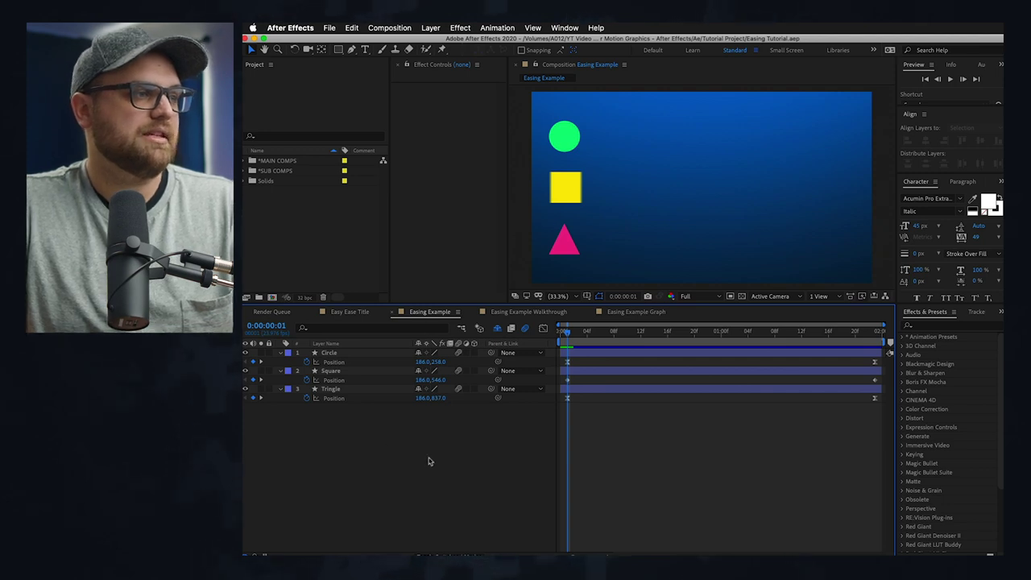
click(562, 334)
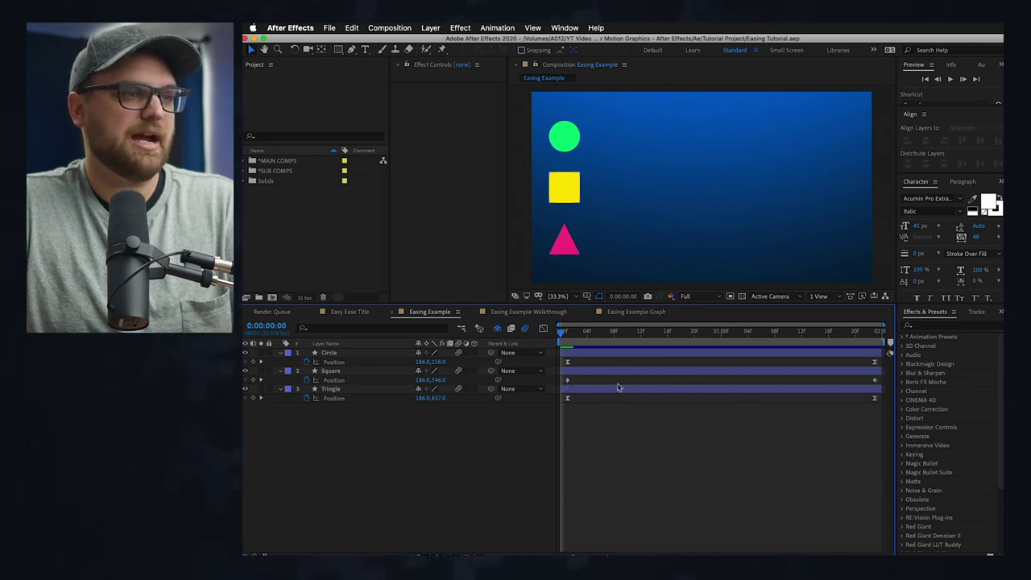
mouse_move(875, 384)
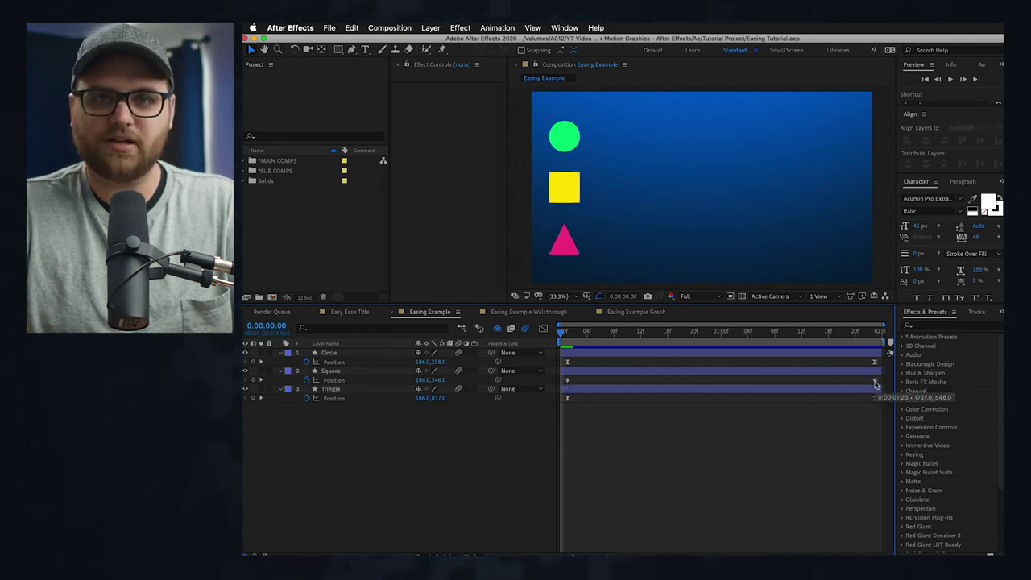
click(642, 391)
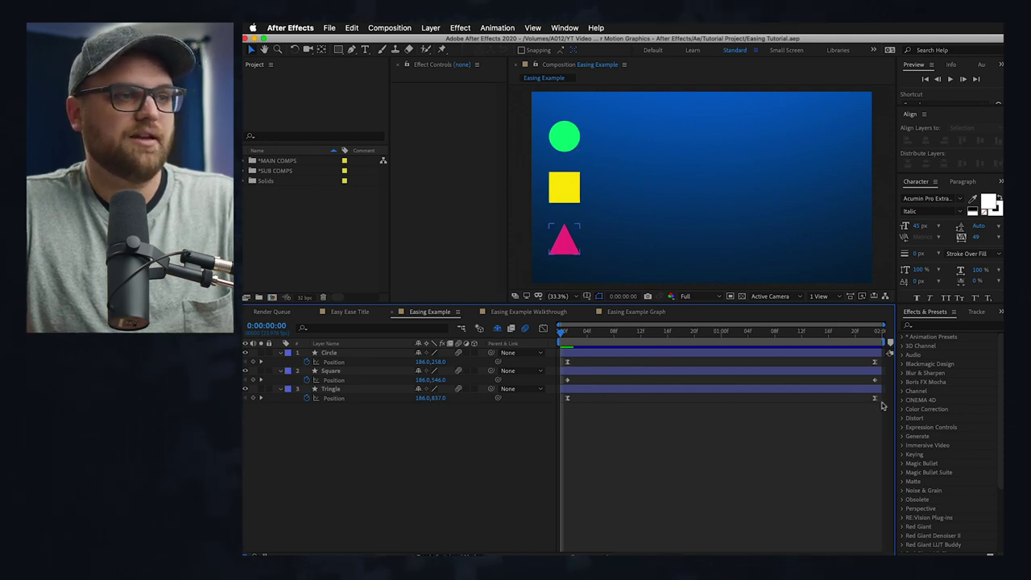
click(875, 400)
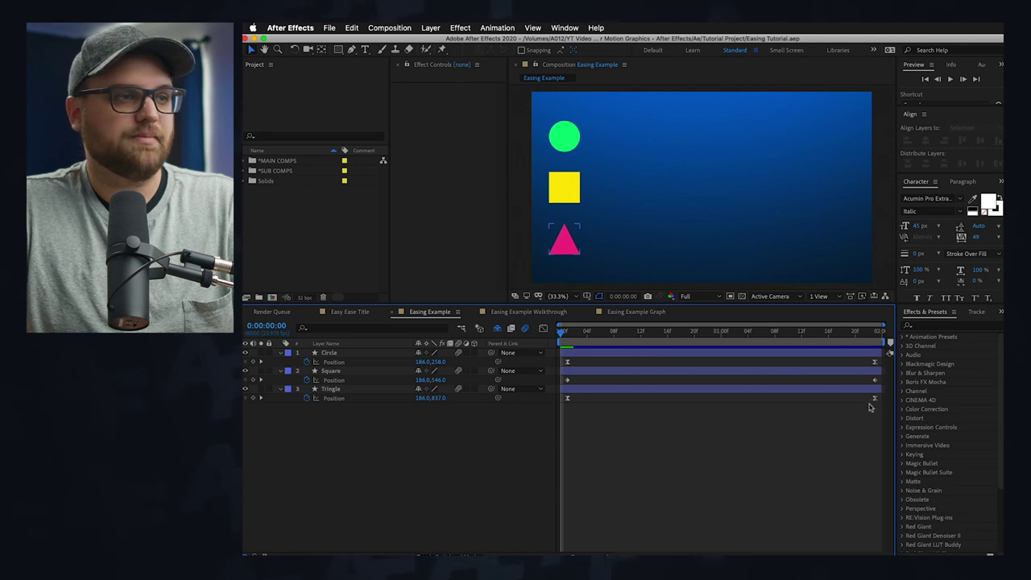
click(877, 400)
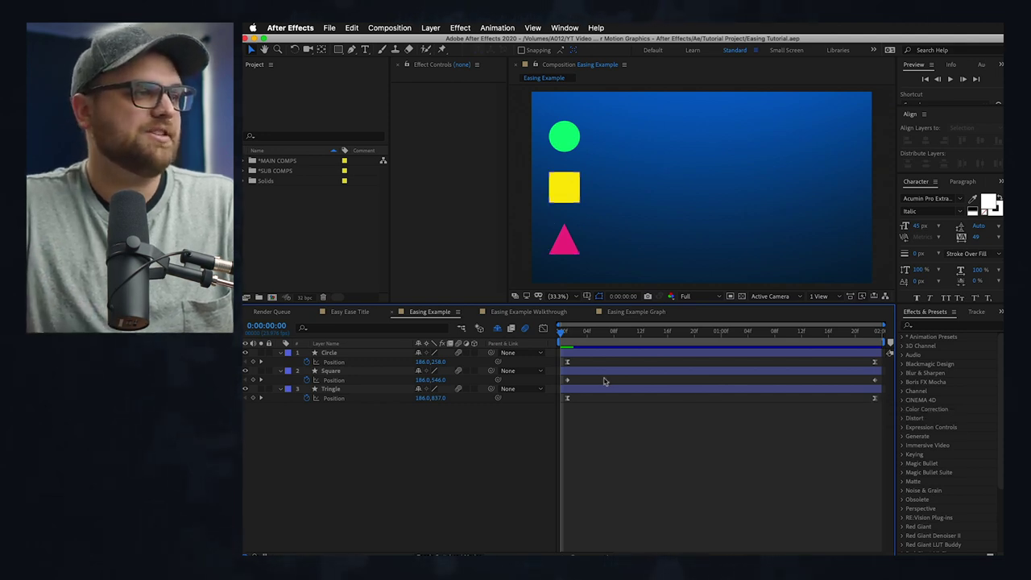
- Scrub from the first to the last Position keyframes, return to the start and preview the three shapes' motion
click(570, 342)
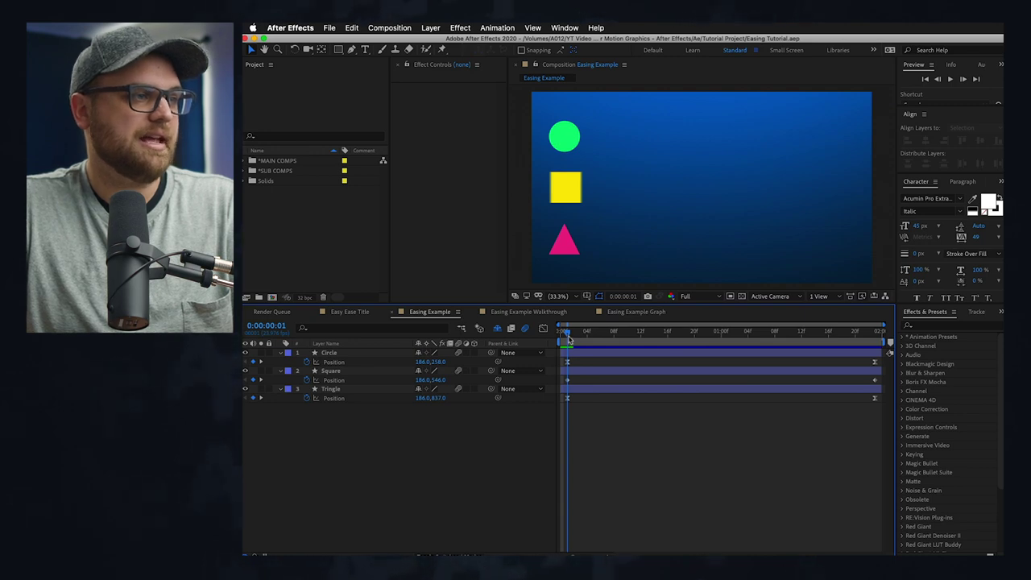
drag(569, 339, 877, 340)
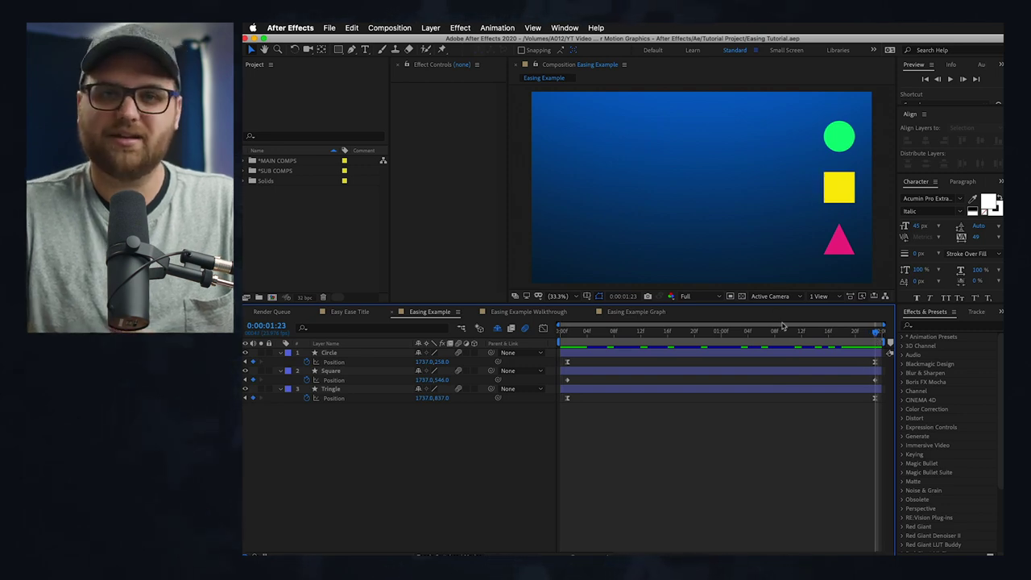
drag(741, 333, 520, 344)
key(space)
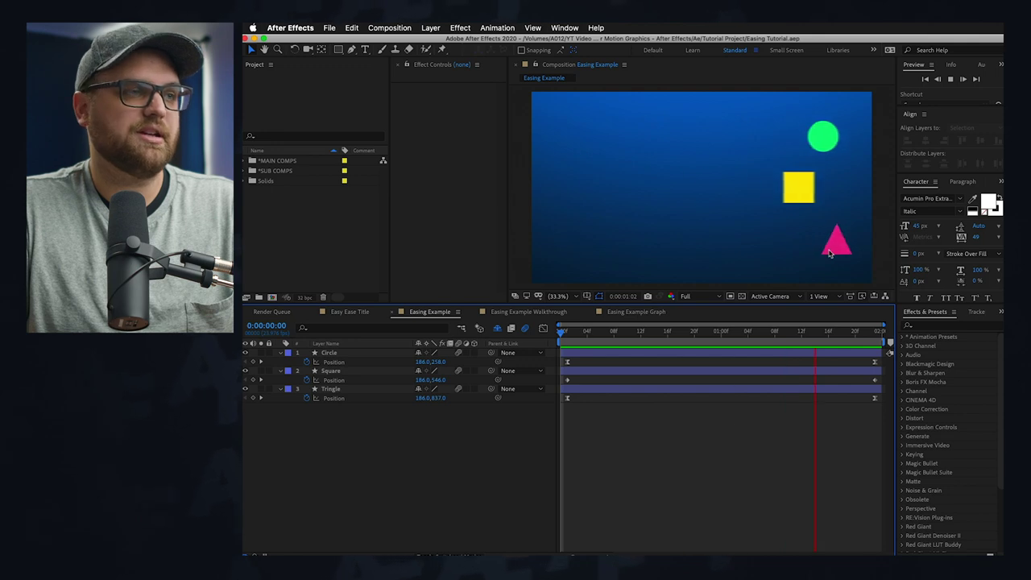
key(space)
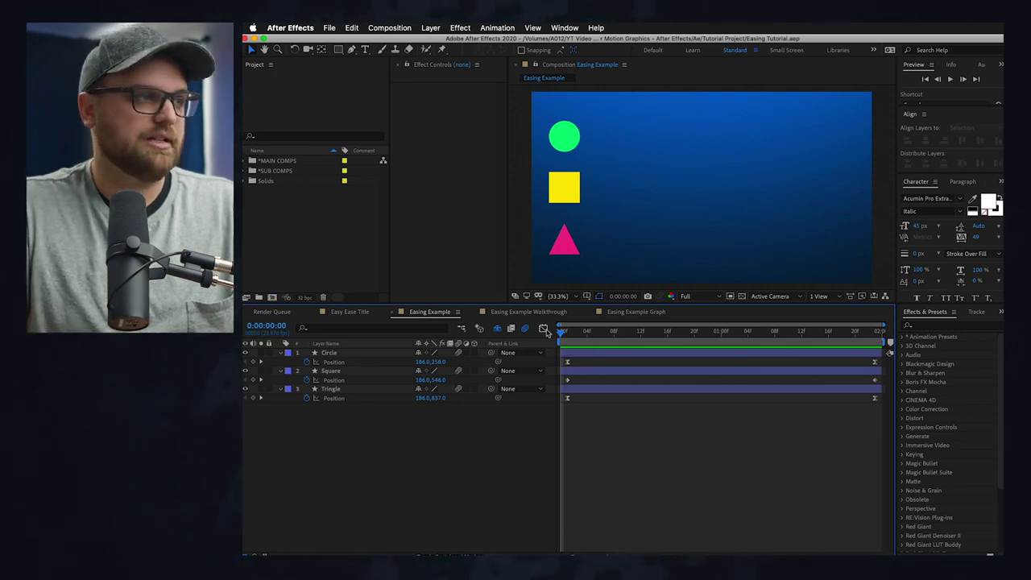
- Show the Square's Position speed in the Graph Editor and play through its motion to compare with the graph
click(544, 329)
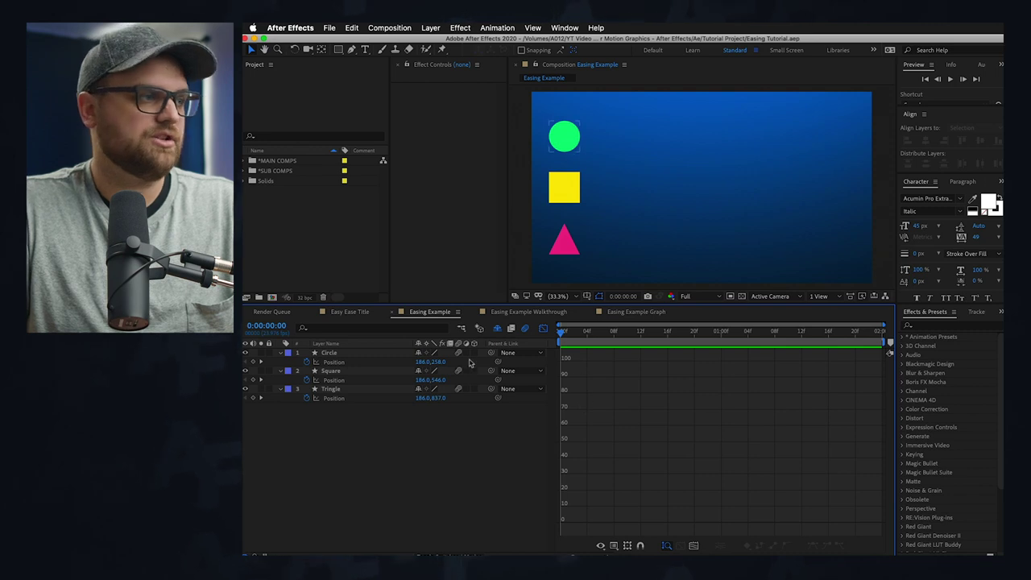
click(339, 381)
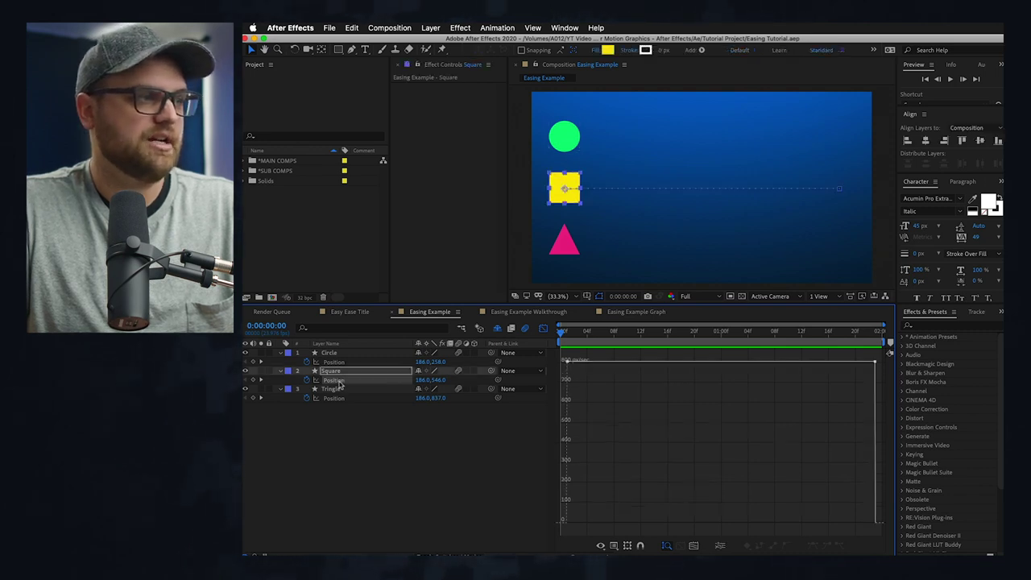
click(567, 339)
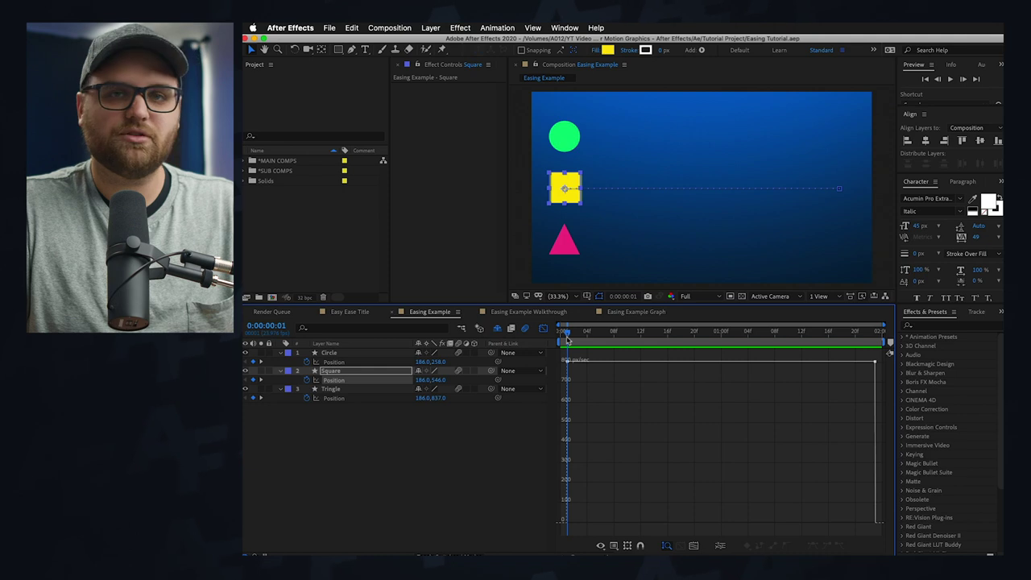
click(565, 342)
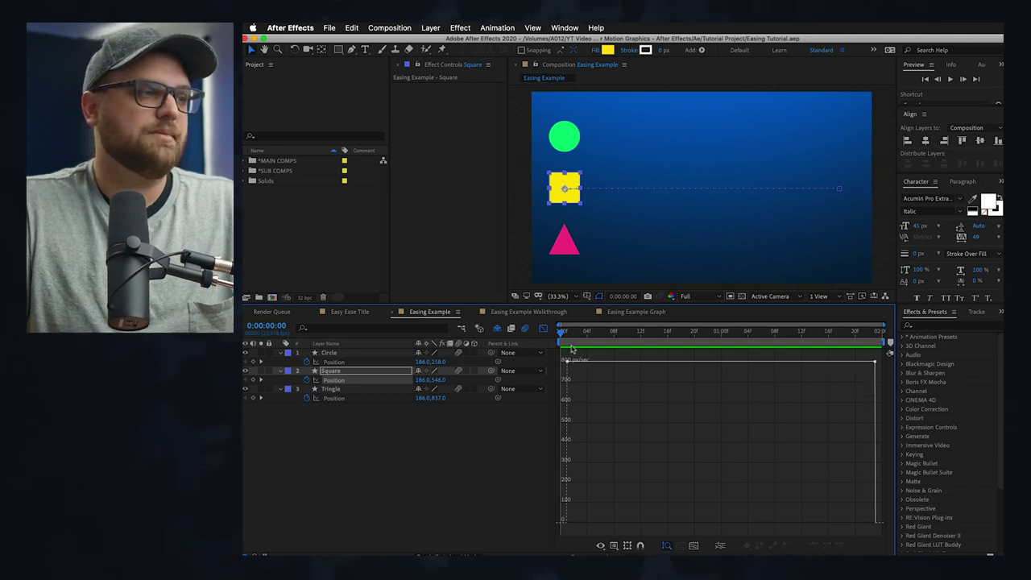
drag(562, 333, 567, 337)
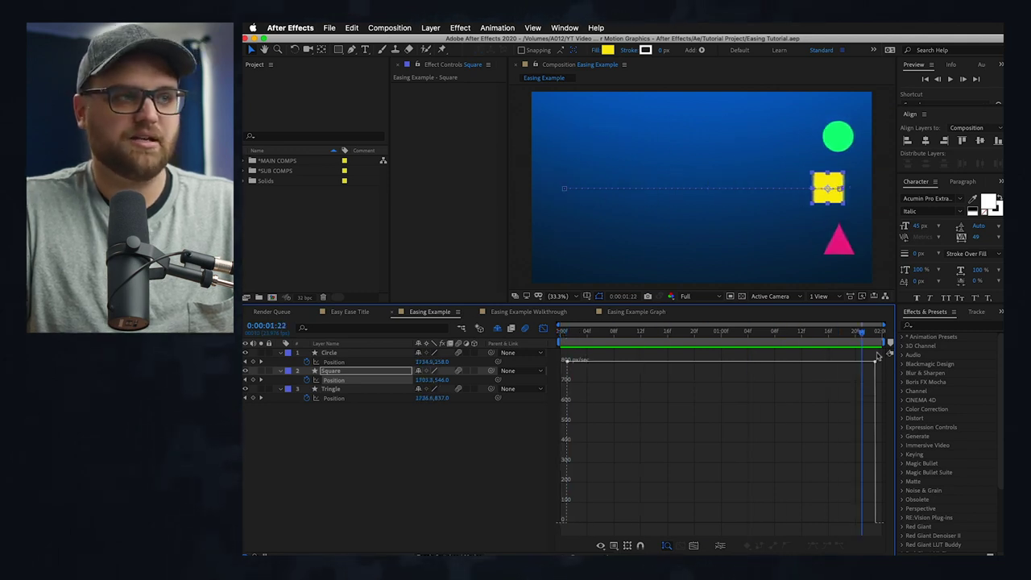
key(space)
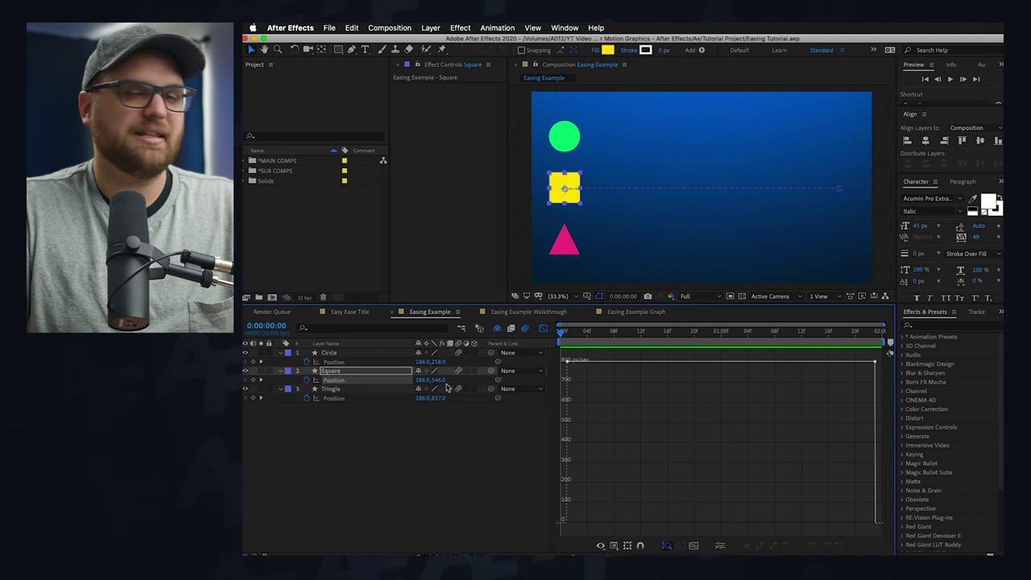
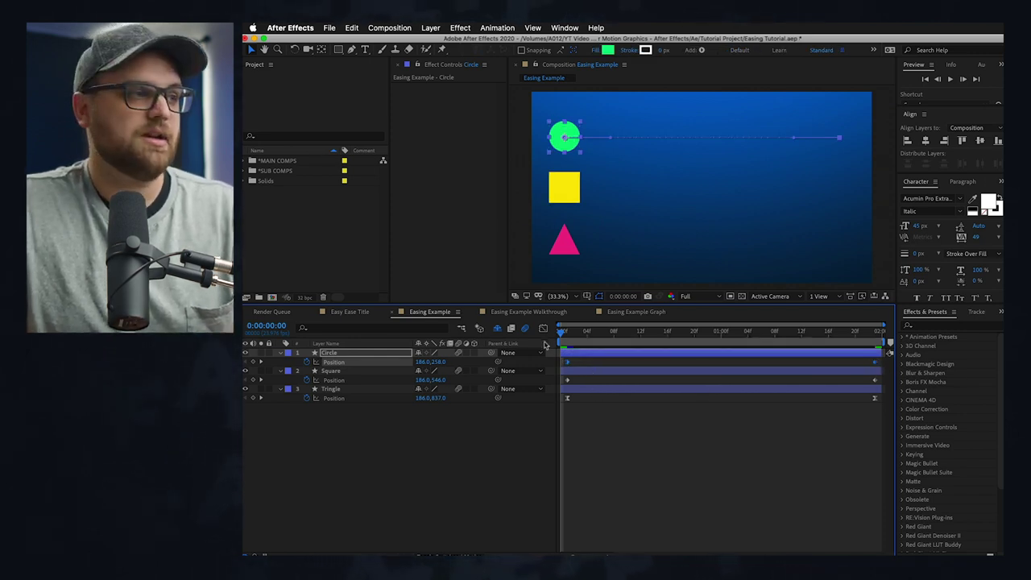
- Check the Circle's Position speed graph, then apply Easy Ease to both of its Position keyframes
click(542, 328)
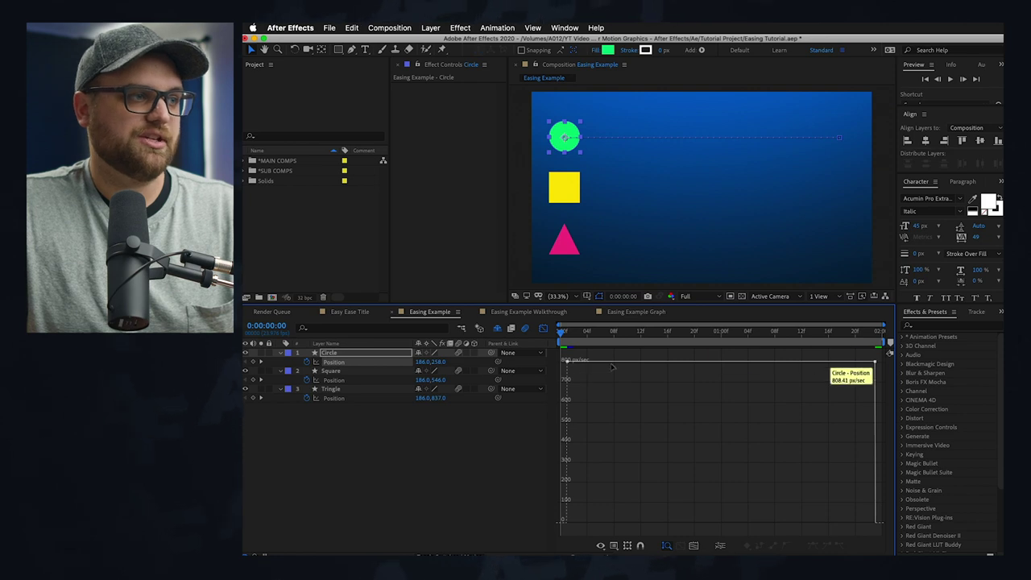
click(543, 329)
drag(566, 362, 879, 368)
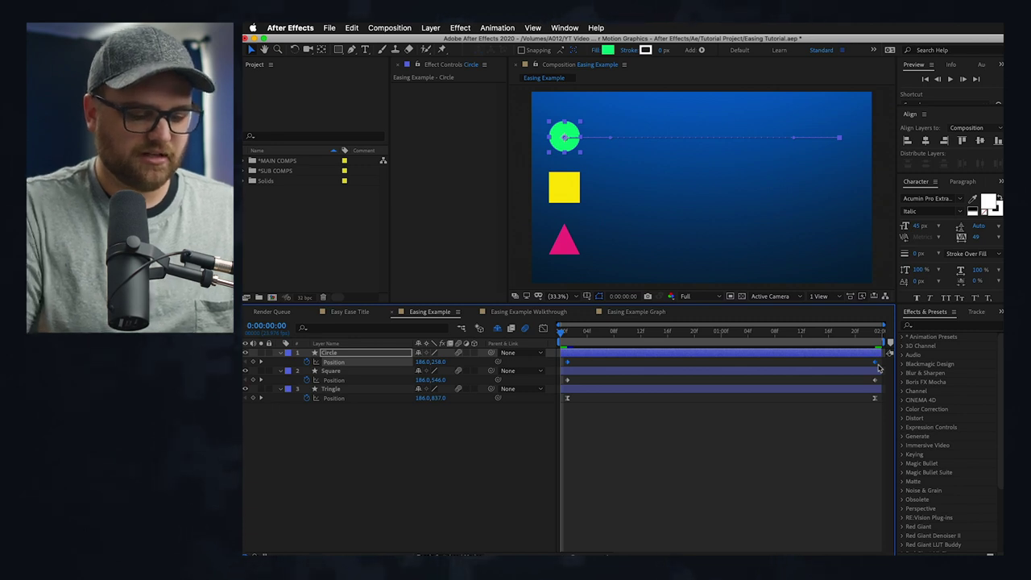
key(F9)
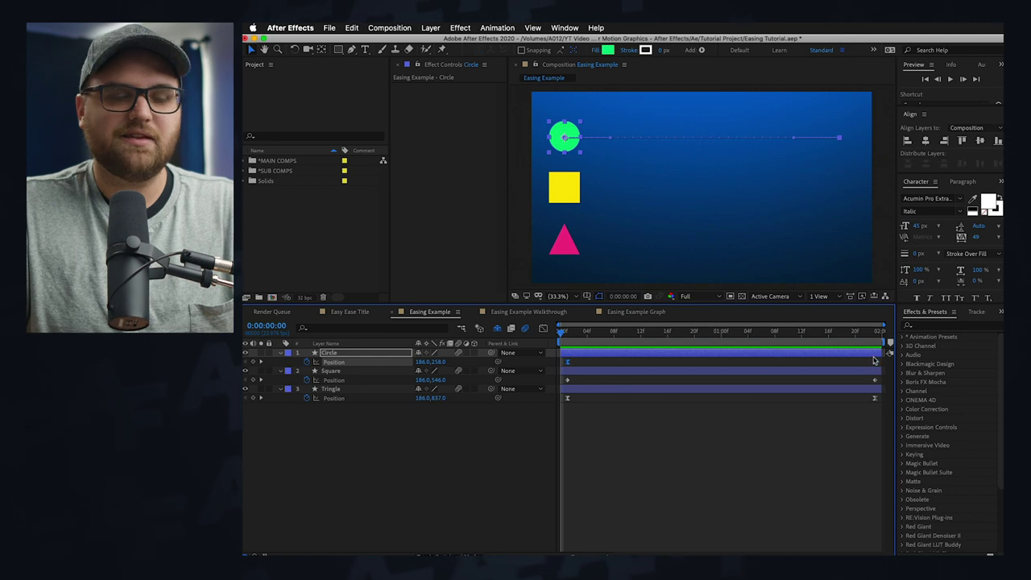
right_click(569, 362)
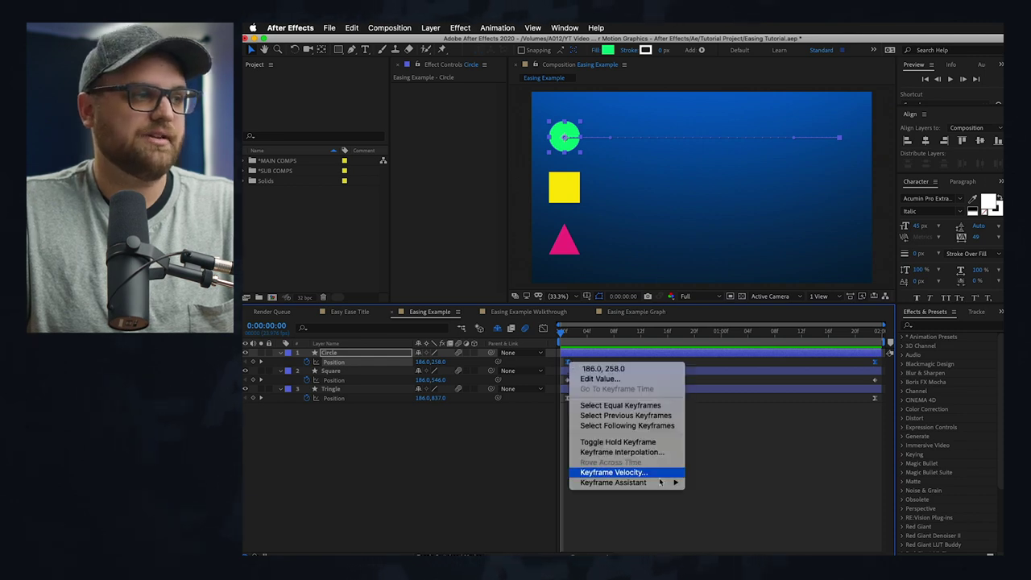
mouse_move(660, 481)
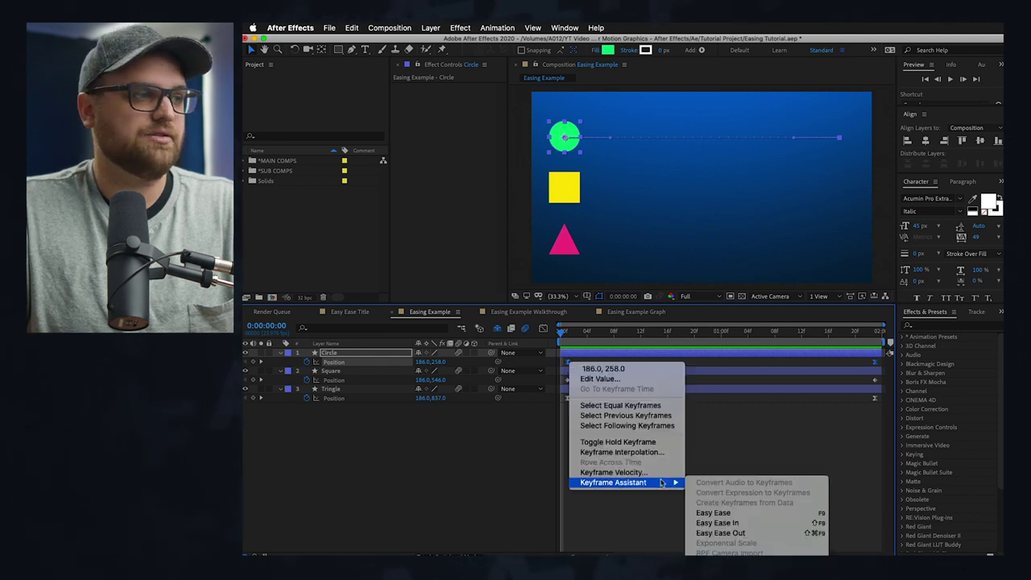
click(752, 517)
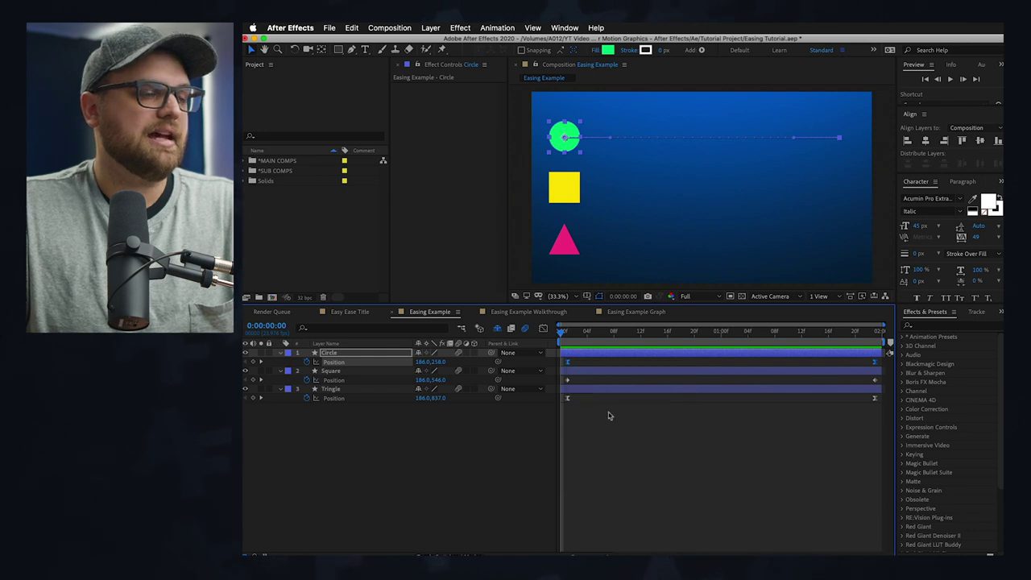
- Examine the eased speed curve of the Circle's Position in the Graph Editor, from its start keyframe to its peak
click(542, 330)
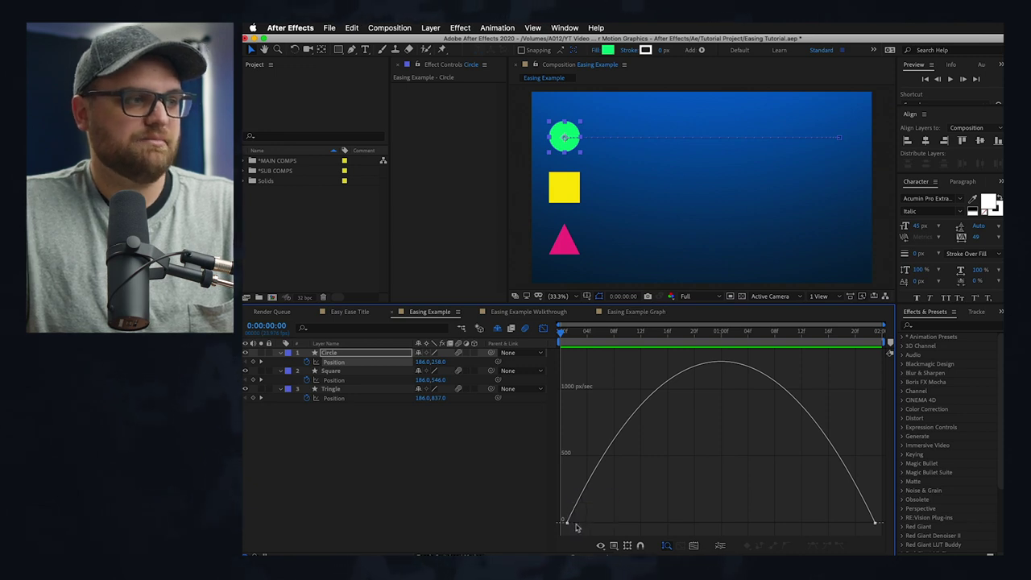
mouse_move(566, 523)
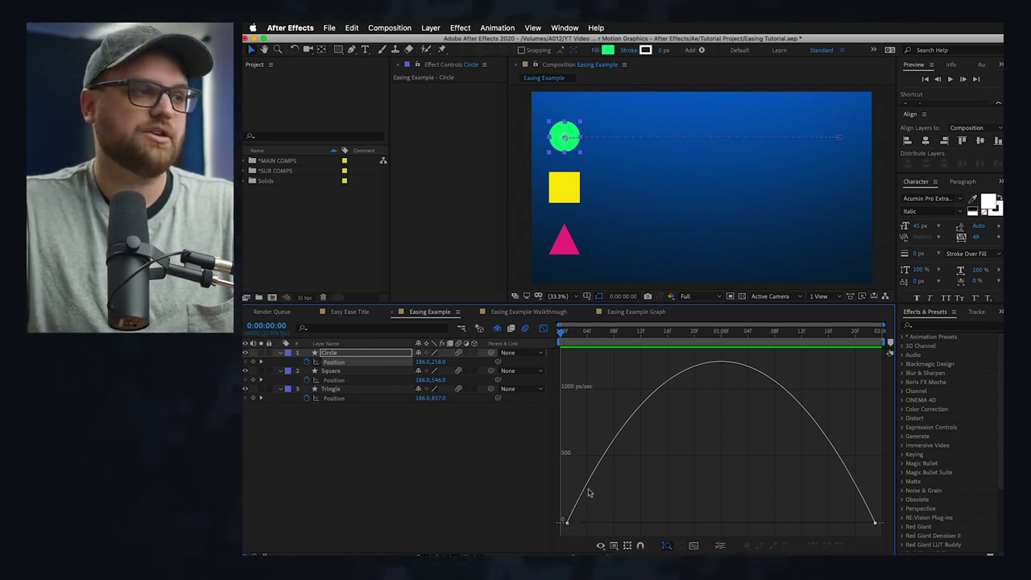
mouse_move(723, 364)
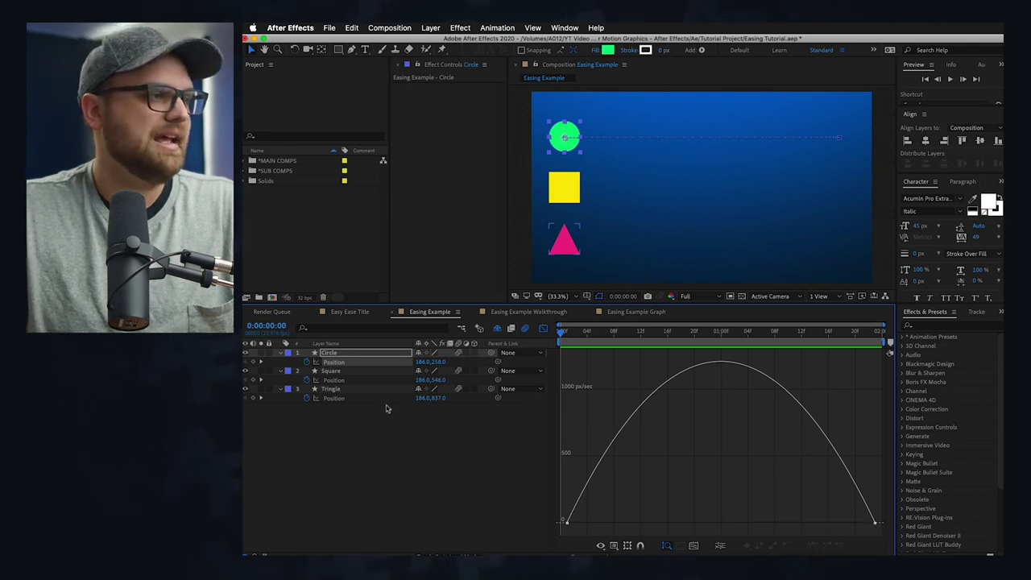
- Examine the Tringle layer's Position speed graph and the influence handle of its first keyframe
click(337, 399)
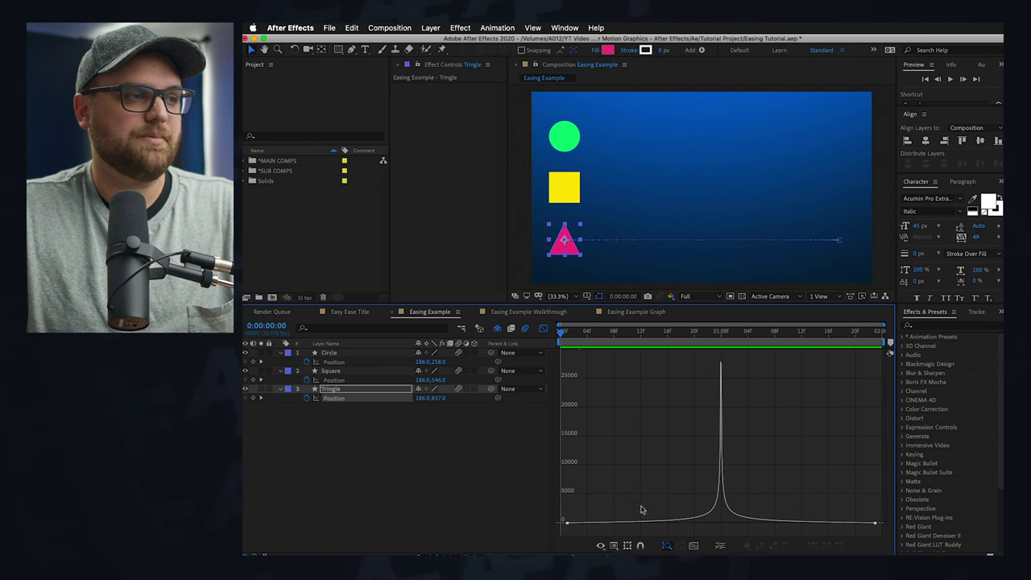
click(568, 524)
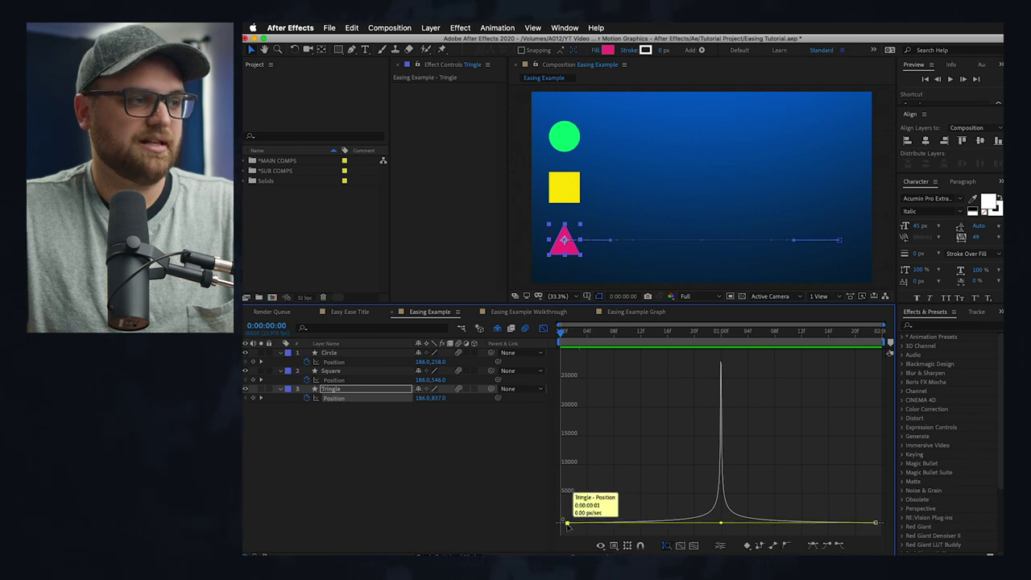
mouse_move(723, 526)
mouse_down()
mouse_move(653, 528)
mouse_move(785, 529)
mouse_move(684, 532)
mouse_move(721, 533)
mouse_up()
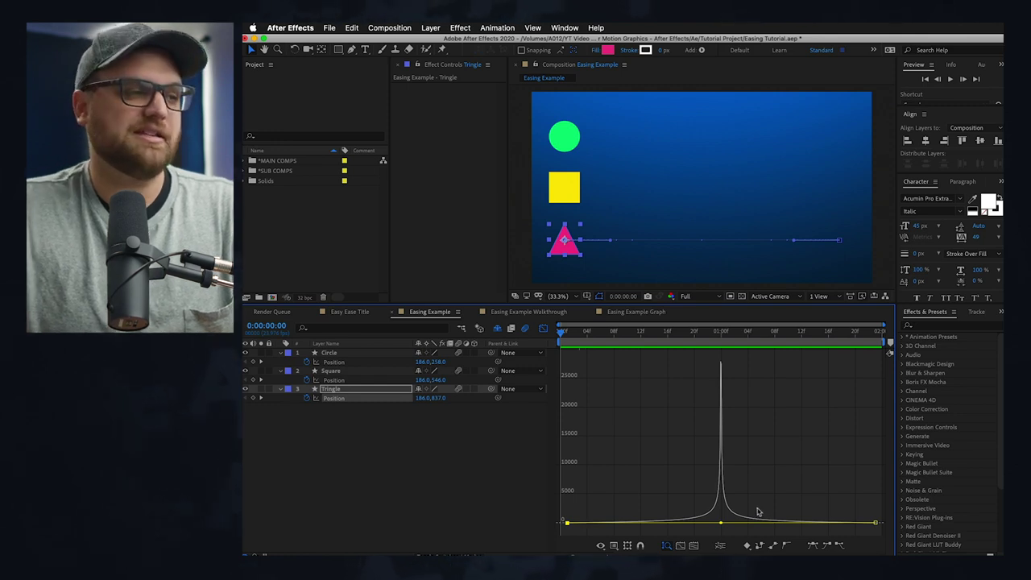
mouse_move(572, 524)
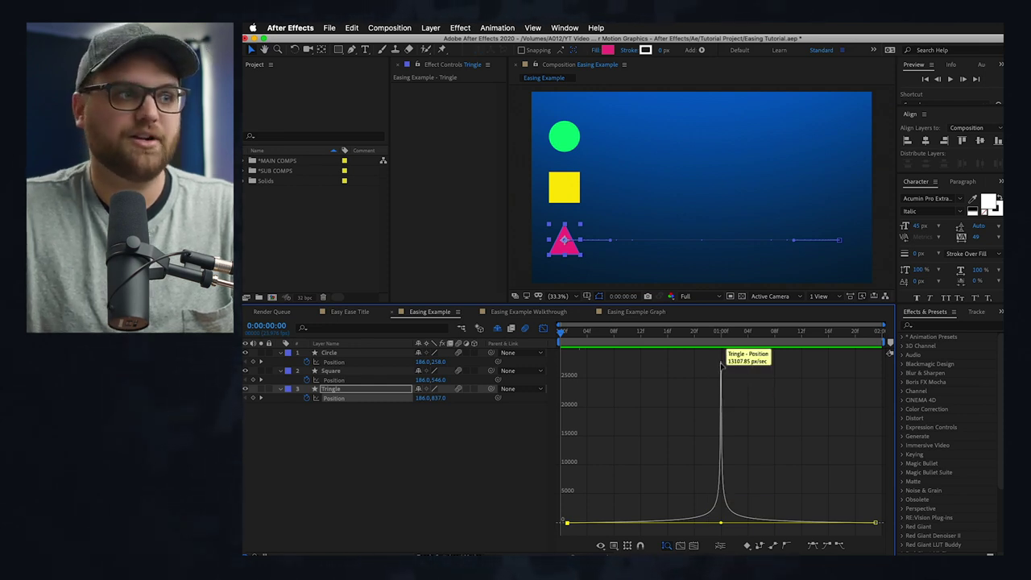
- Return to the layer bar view, deselect all layers and preview the three shapes' easing side by side
click(543, 329)
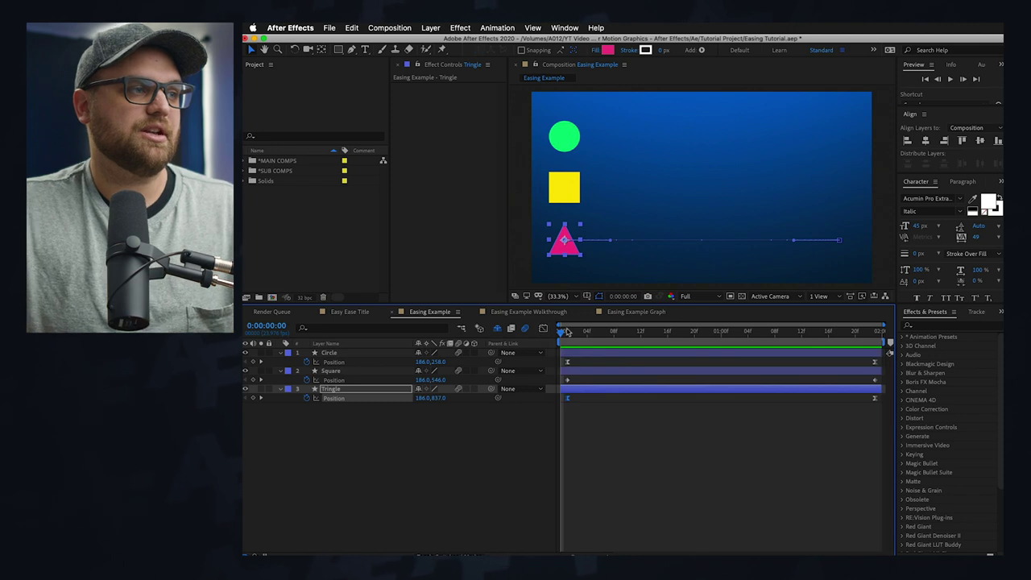
click(514, 439)
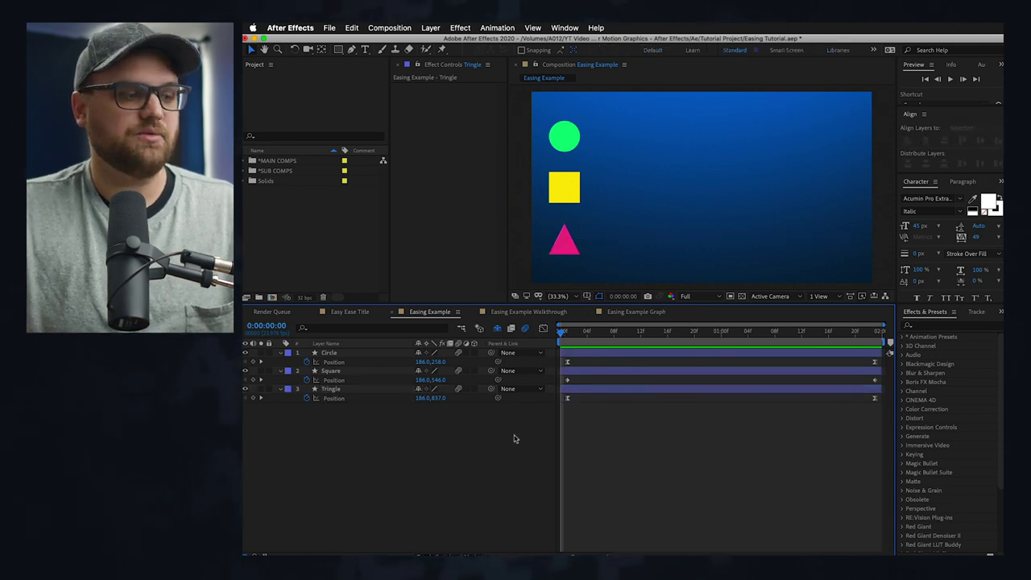
key(space)
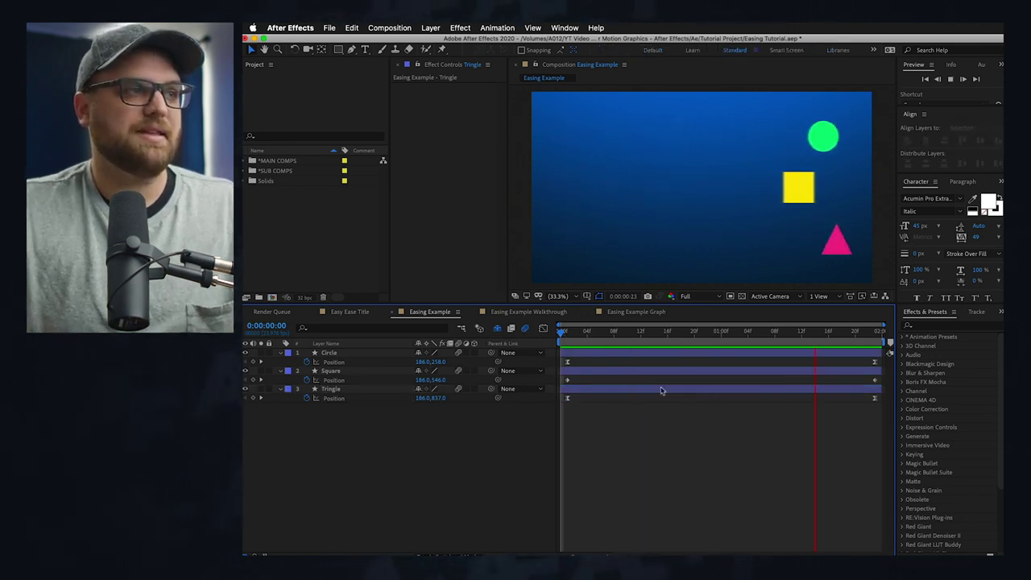
- Stop the preview, switch to the Easing Example Graph composition, and scrub and preview the shapes moving along their speed curves
key(space)
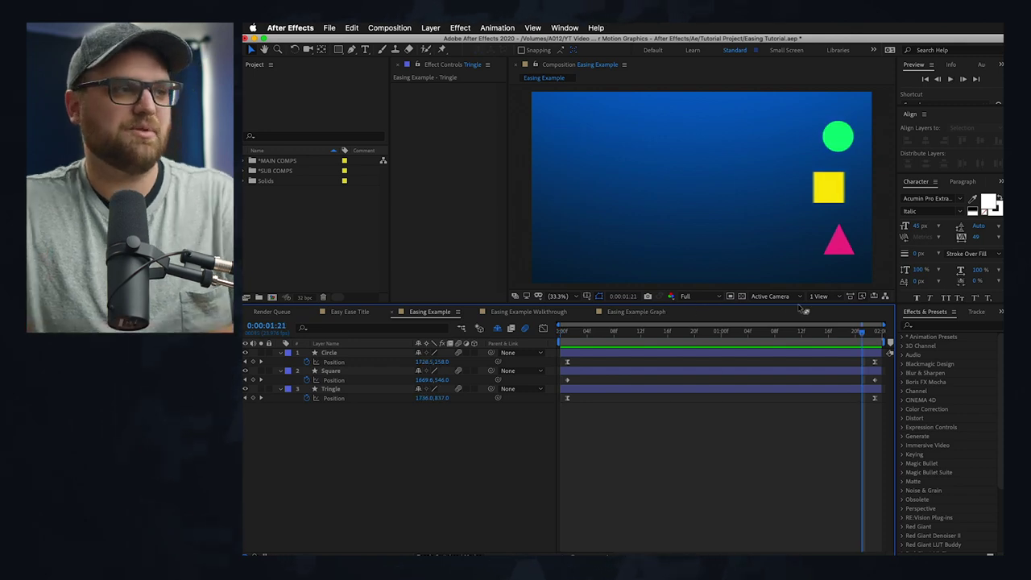
click(637, 312)
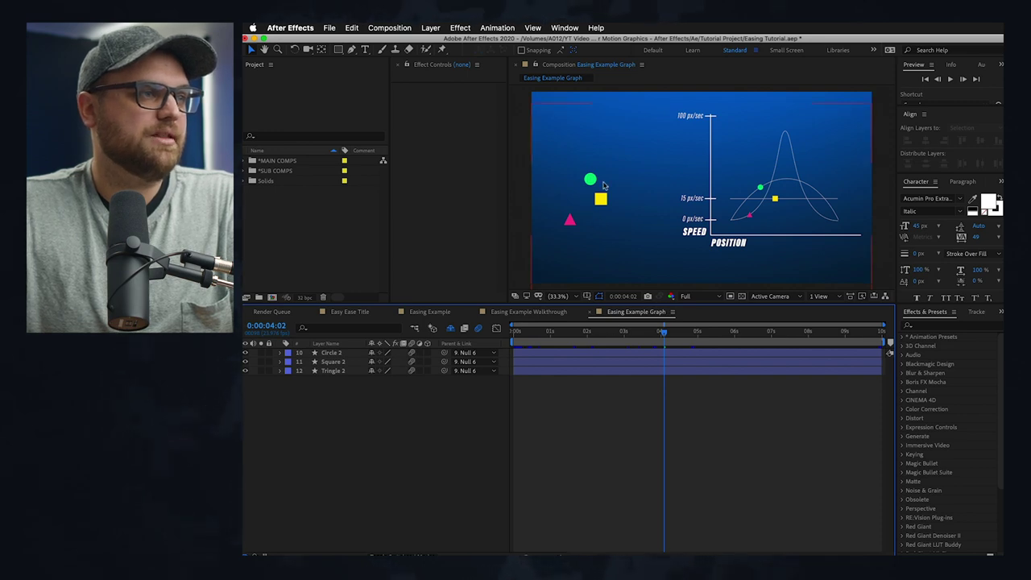
drag(623, 335, 452, 346)
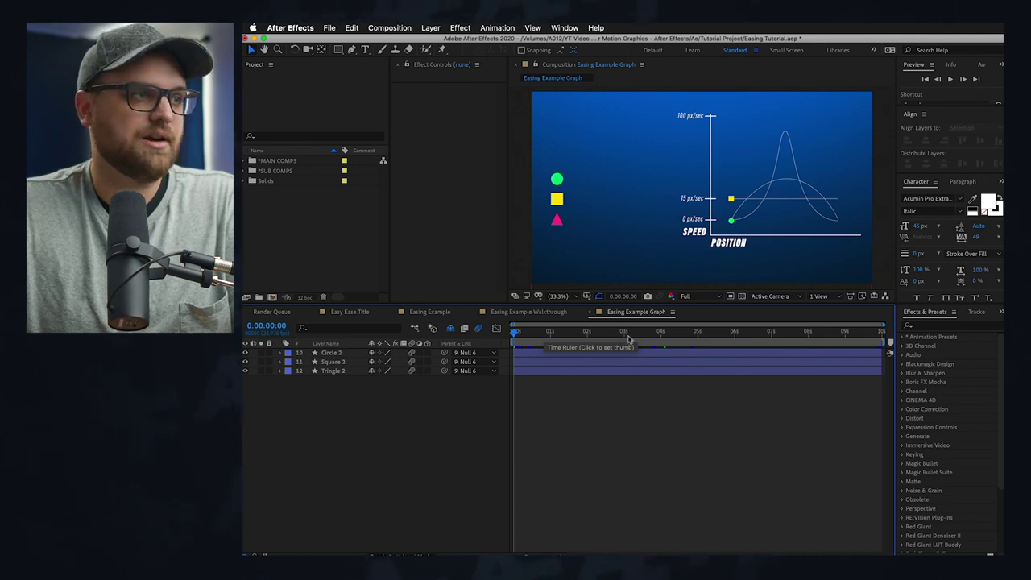
drag(630, 339, 890, 346)
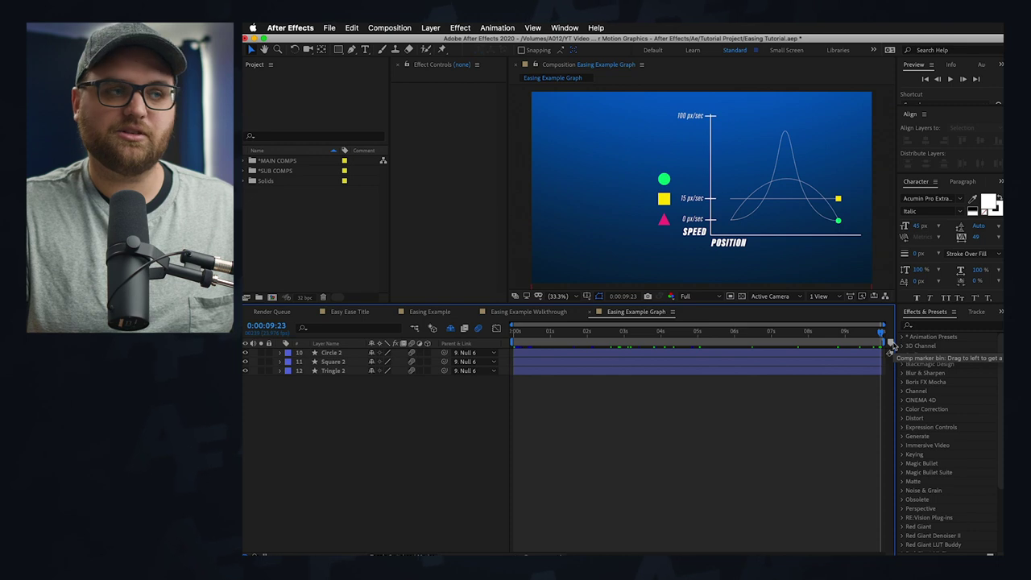
key(space)
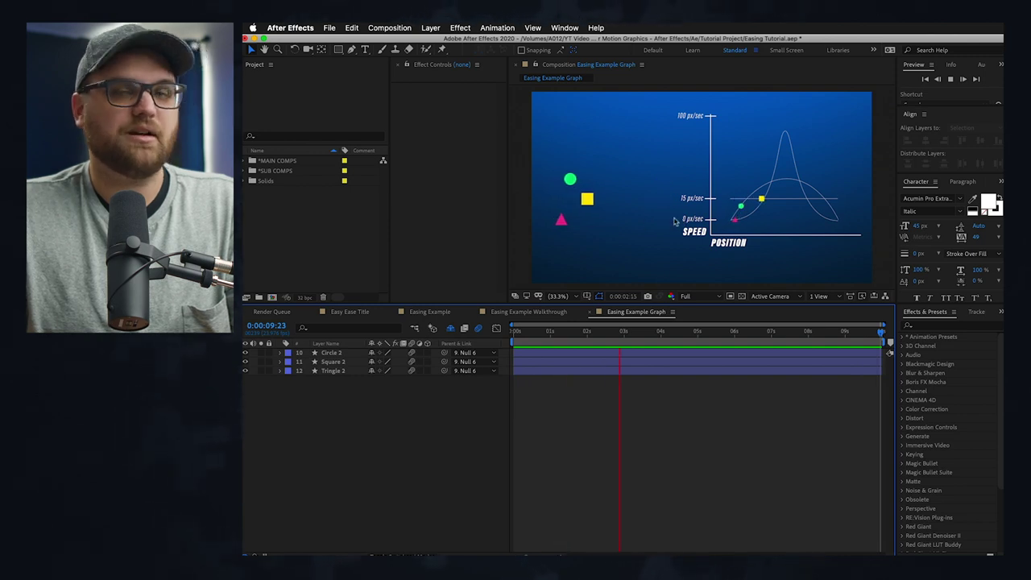
key(space)
key(space)
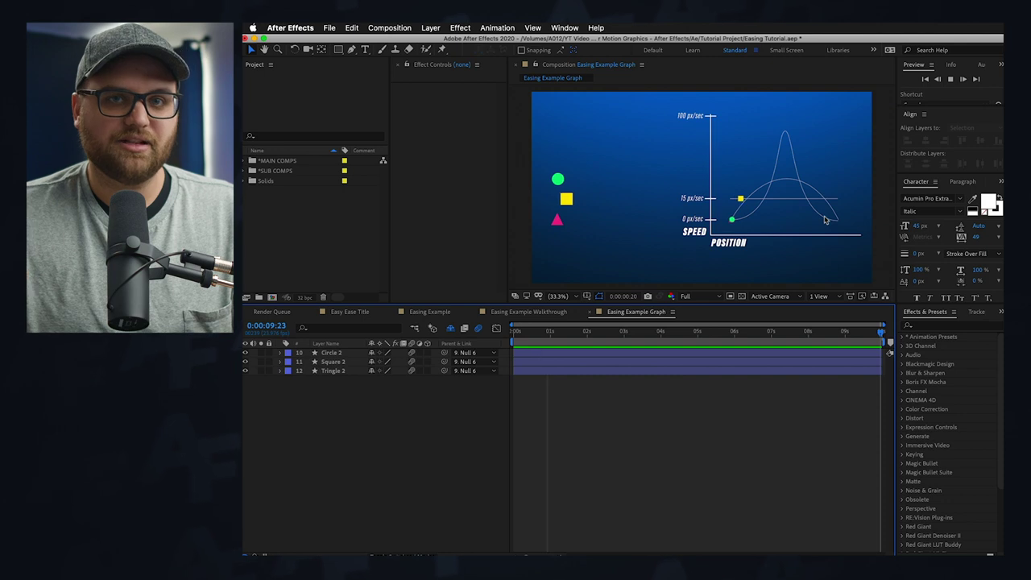
key(space)
- In the Easing Example Walkthrough composition, keyframe the Square's Position at 0:00:00:00 and move it horizontally to about 1716, 546 at 0:00:01:23
click(520, 312)
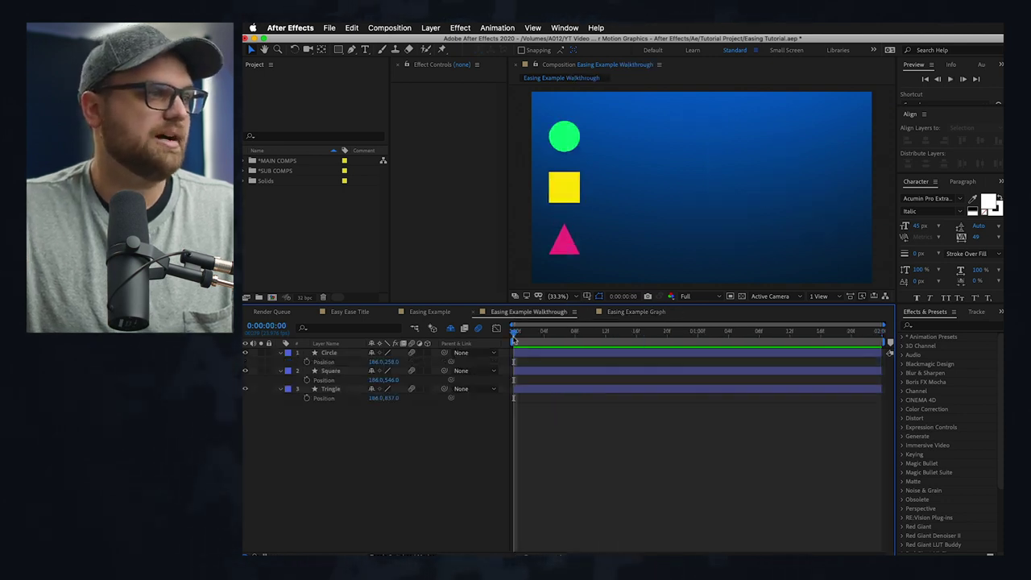
drag(650, 343, 560, 338)
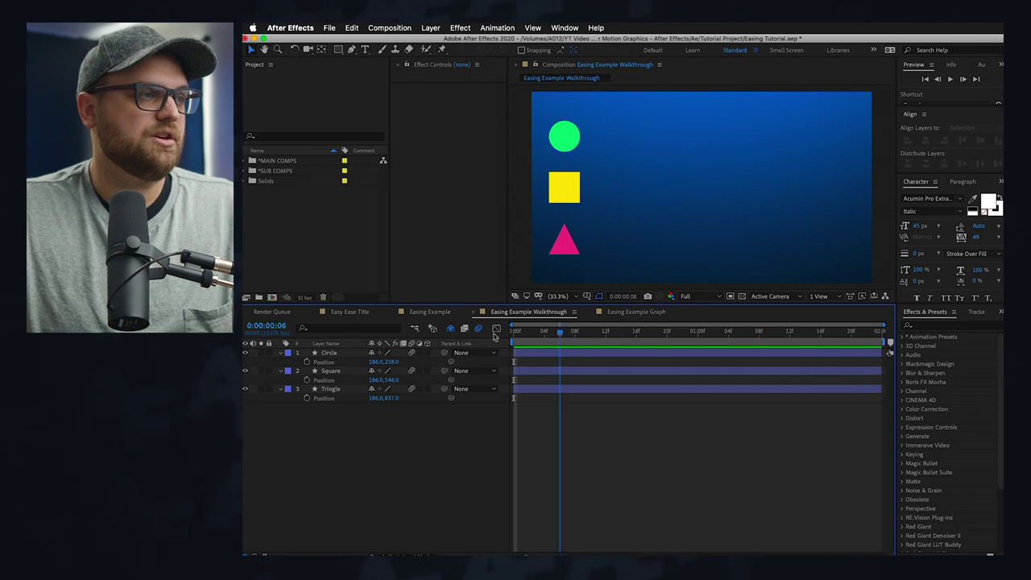
drag(820, 352, 481, 352)
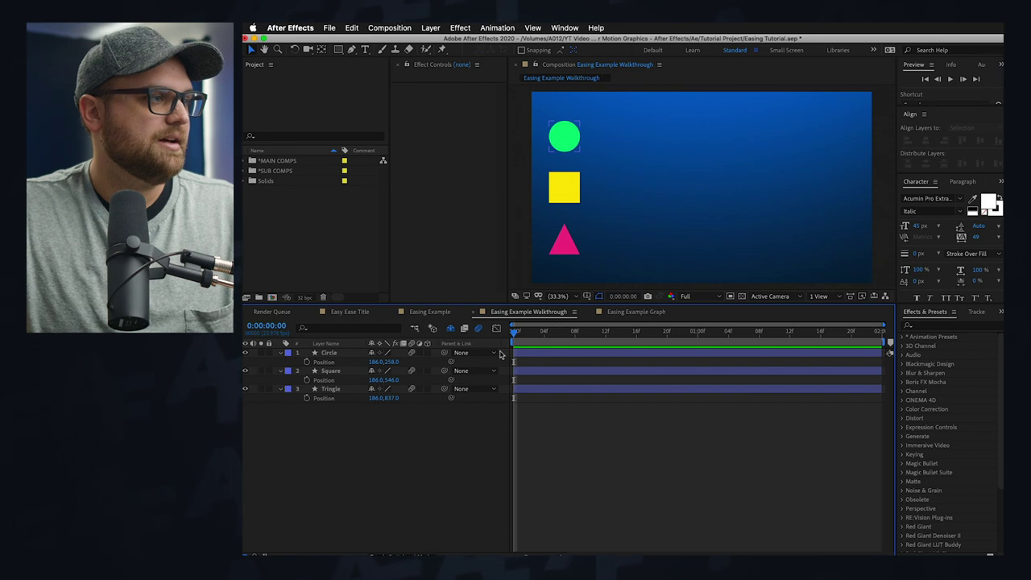
click(330, 371)
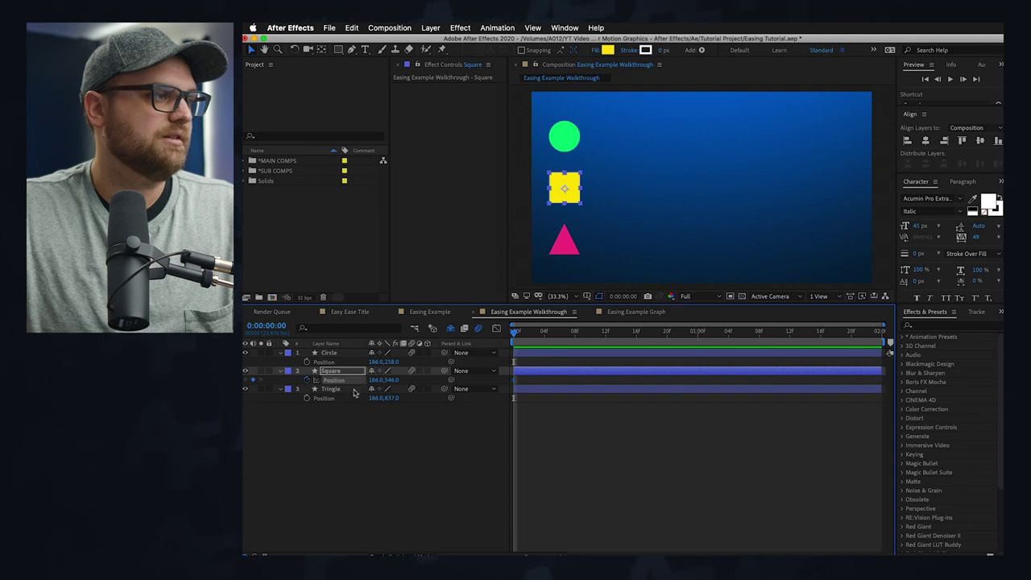
drag(538, 339, 876, 332)
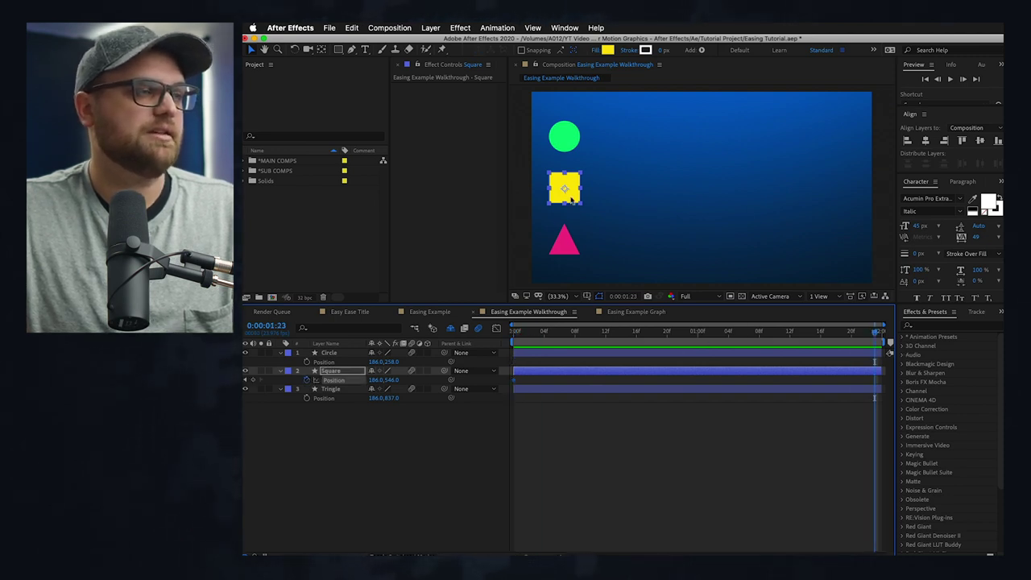
drag(572, 199, 834, 206)
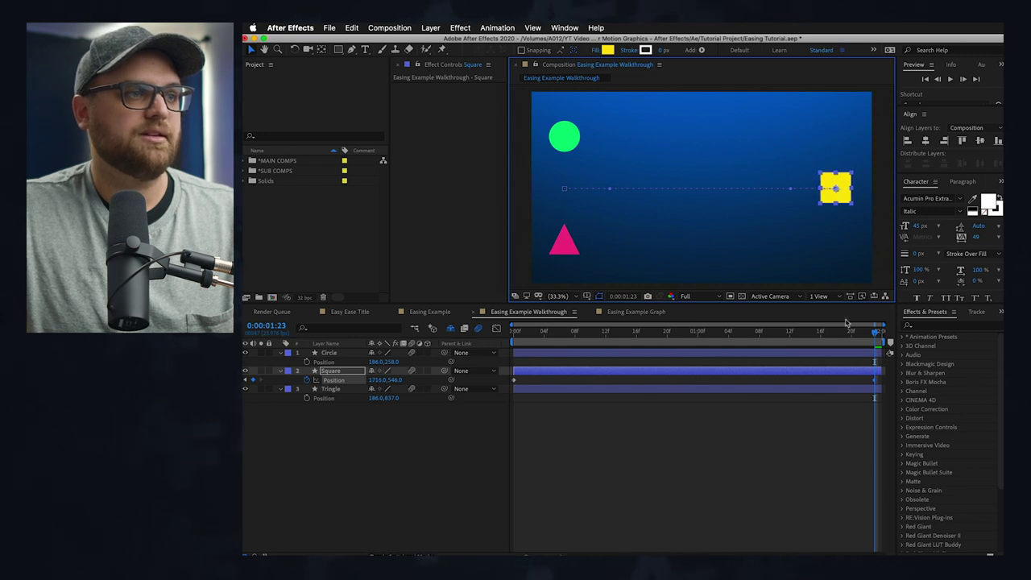
- Preview the Square's linear motion from the start of the composition
drag(876, 331, 500, 344)
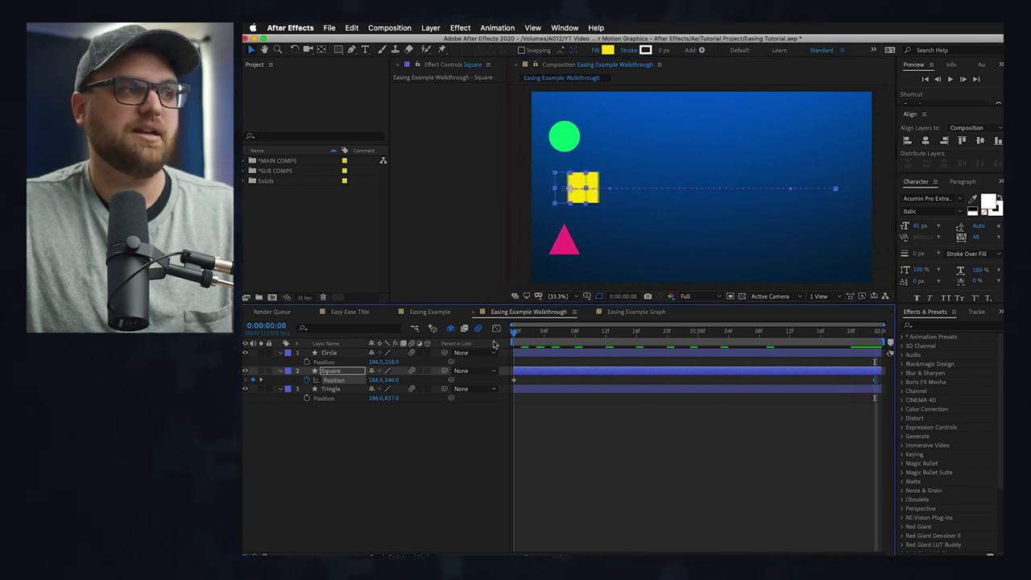
key(space)
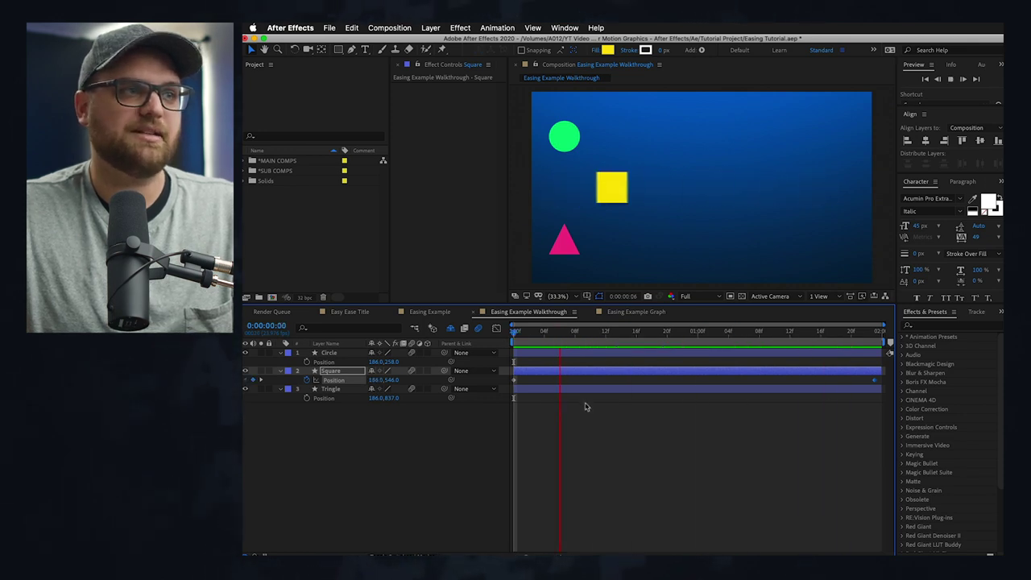
key(space)
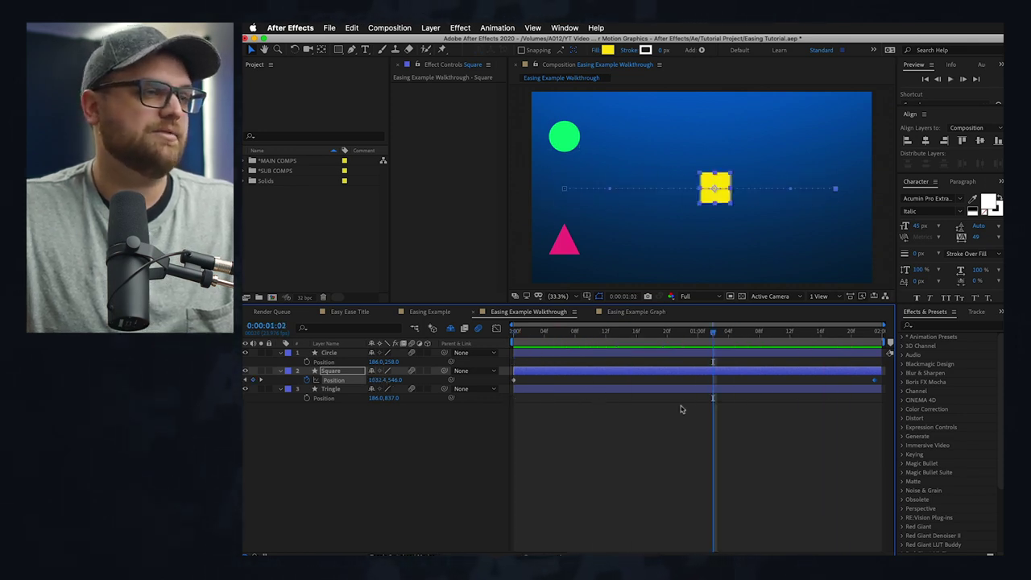
- Keyframe the Circle's Position at 0:00:00:00 and move it horizontally to about 1716, 258 at 0:00:01:23
click(323, 362)
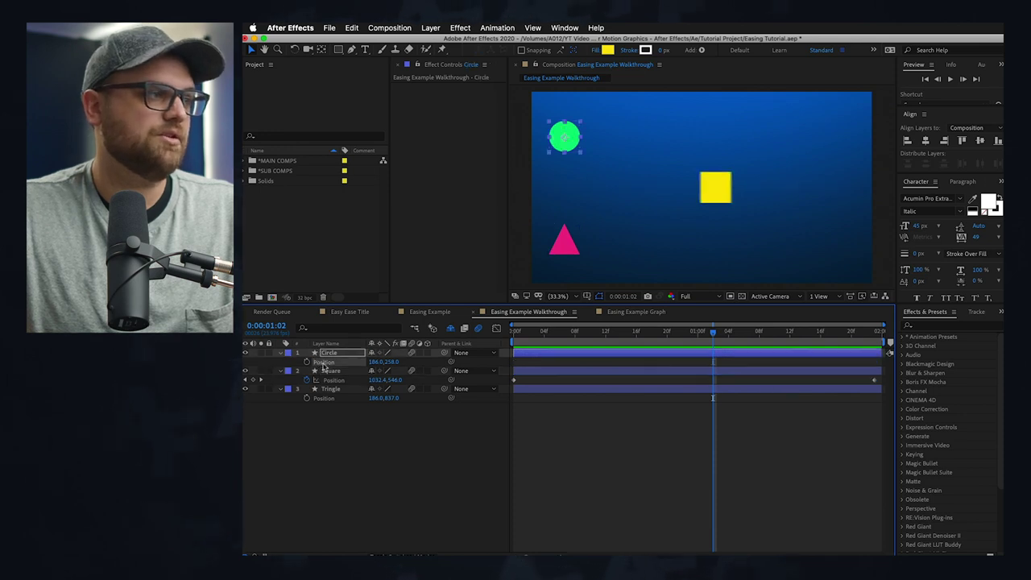
drag(537, 337, 485, 344)
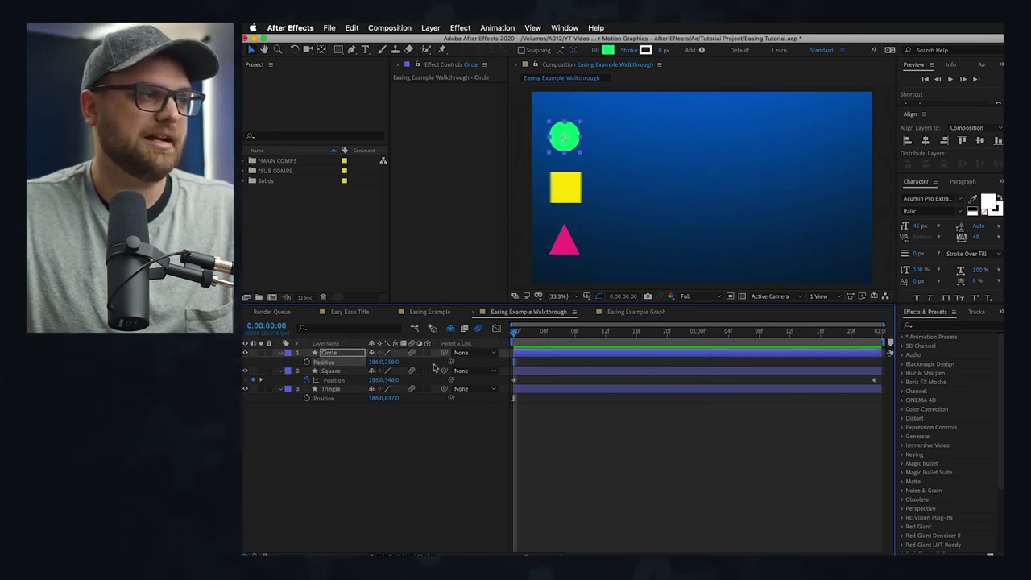
click(307, 363)
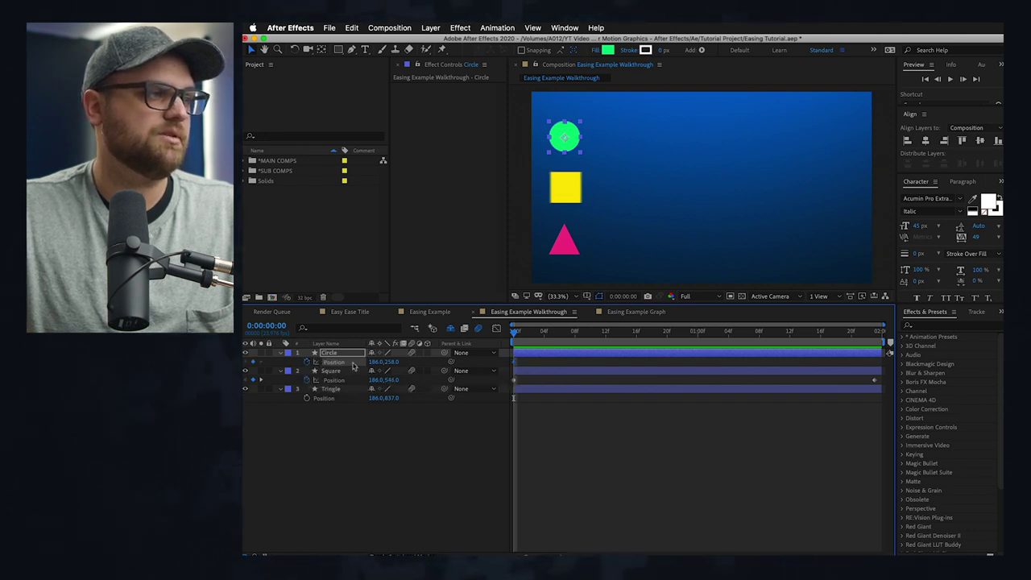
drag(514, 331, 882, 343)
drag(570, 146, 843, 155)
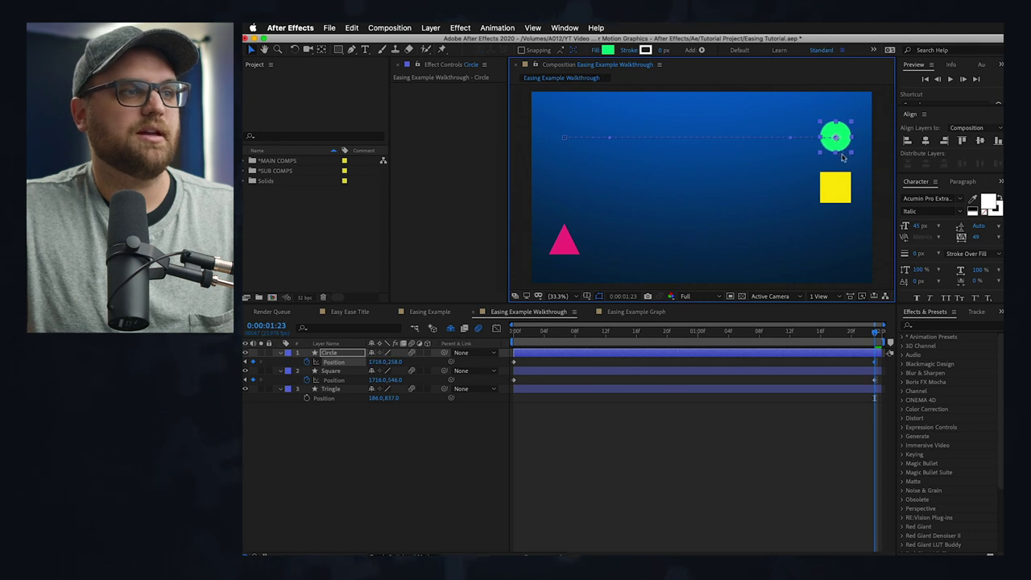
- Apply Easy Ease to both Circle Position keyframes, then show their speed graph and preview the motion from the start
drag(513, 363, 884, 367)
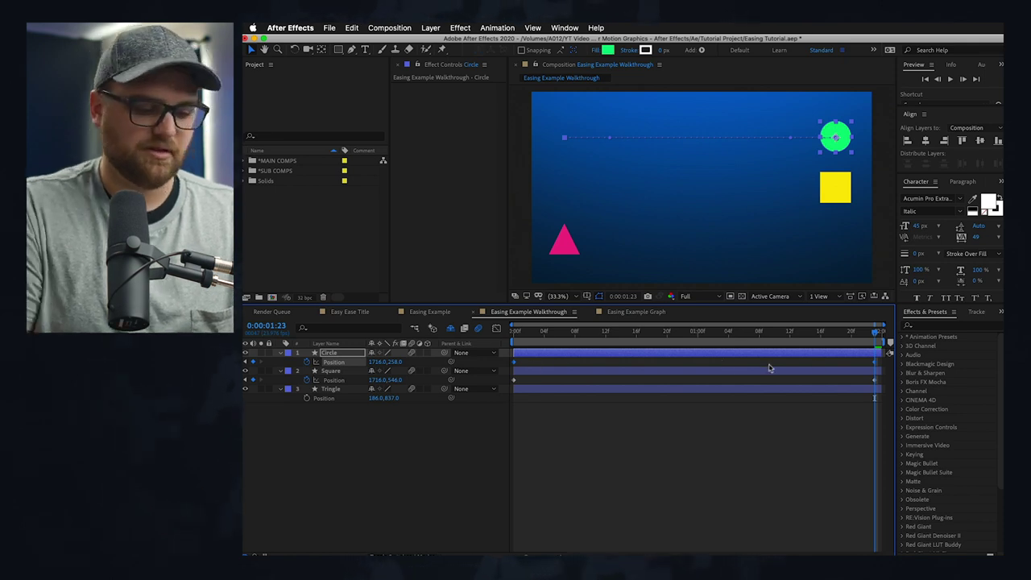
click(496, 329)
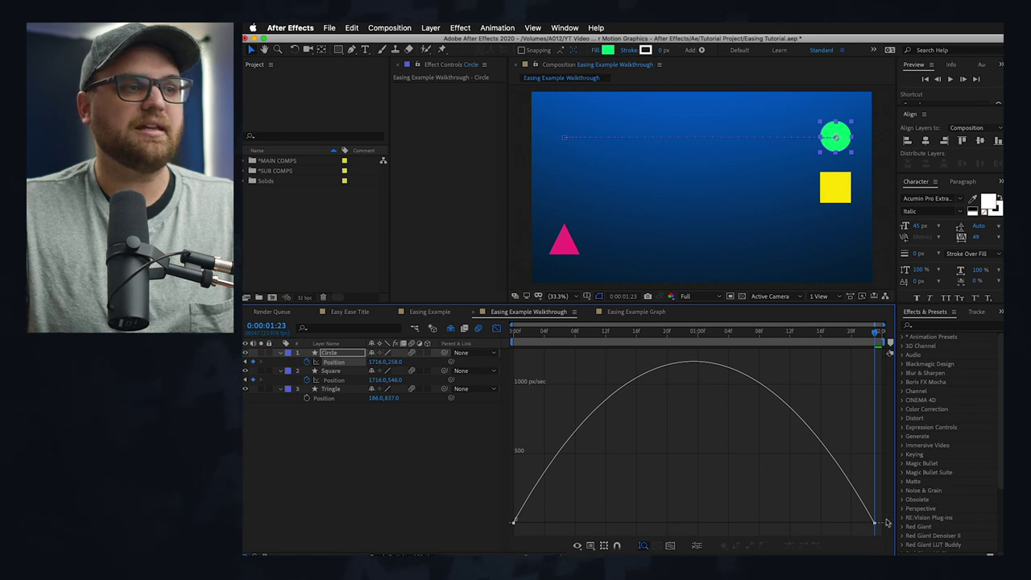
key(Home)
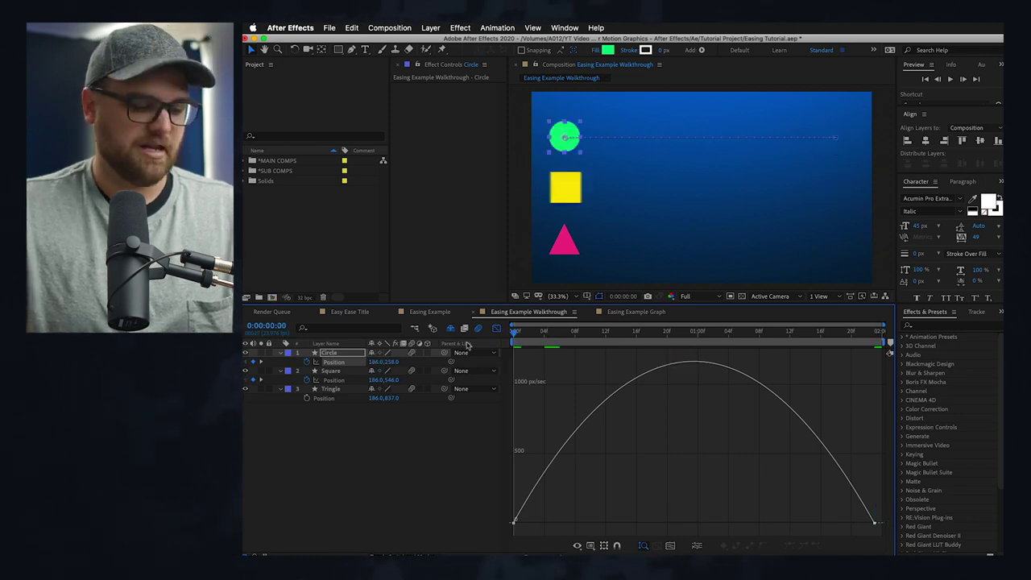
key(space)
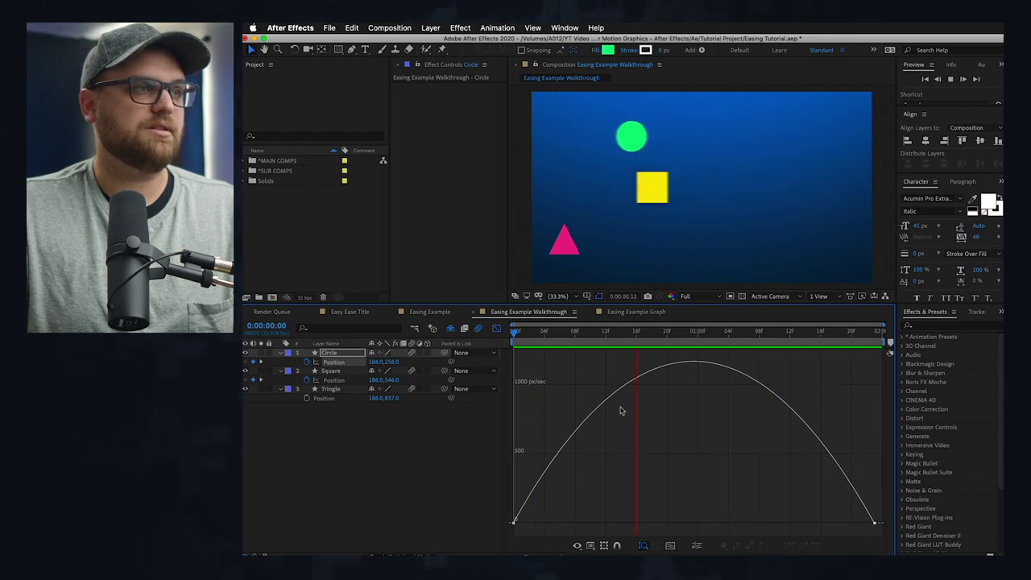
key(space)
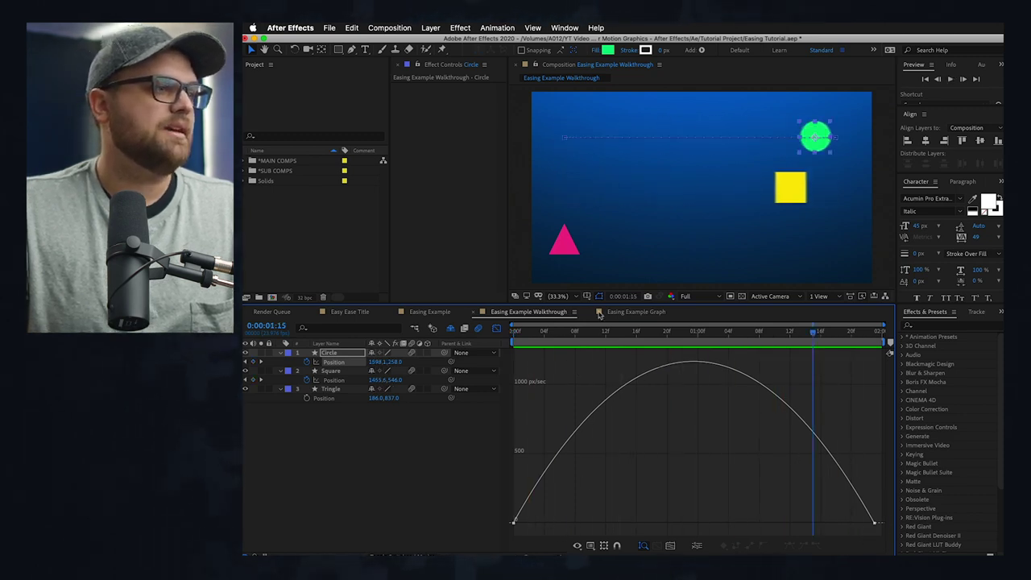
- Back in the layer bar view, keyframe the Tringle's Position at 0:00:00:00 and move it to about 1725, 837 at 0:00:01:23
click(496, 330)
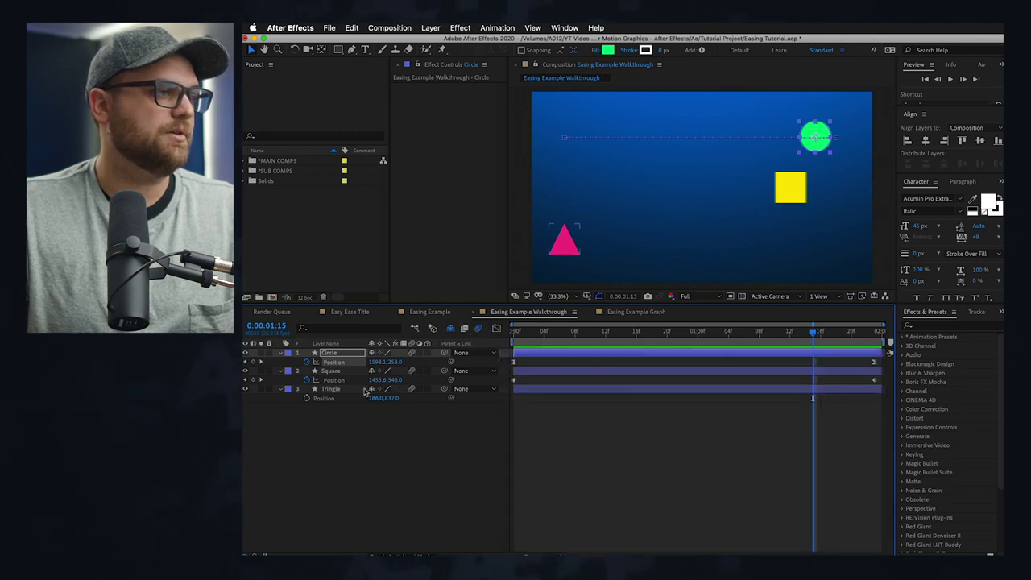
click(329, 401)
click(518, 332)
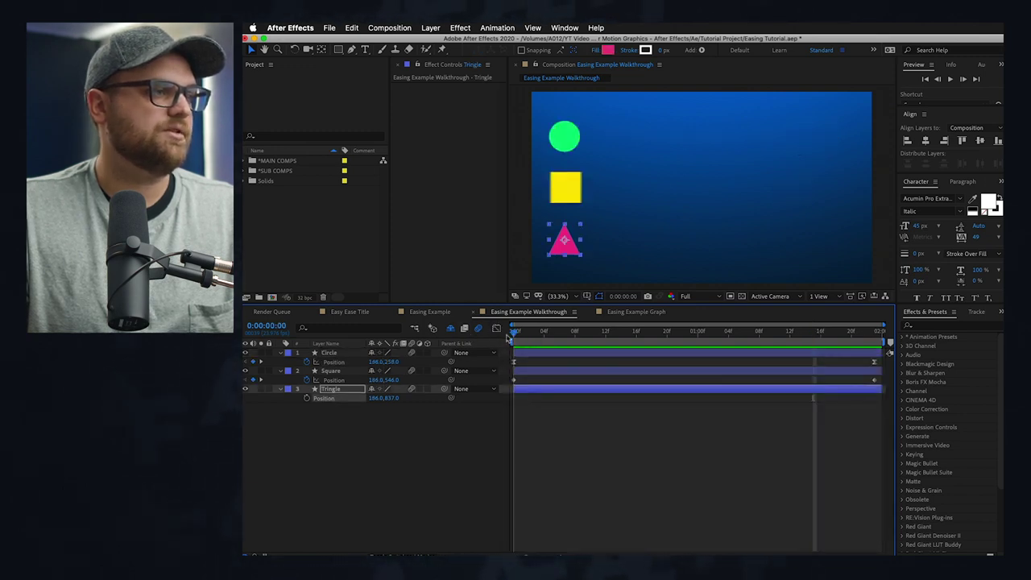
click(307, 398)
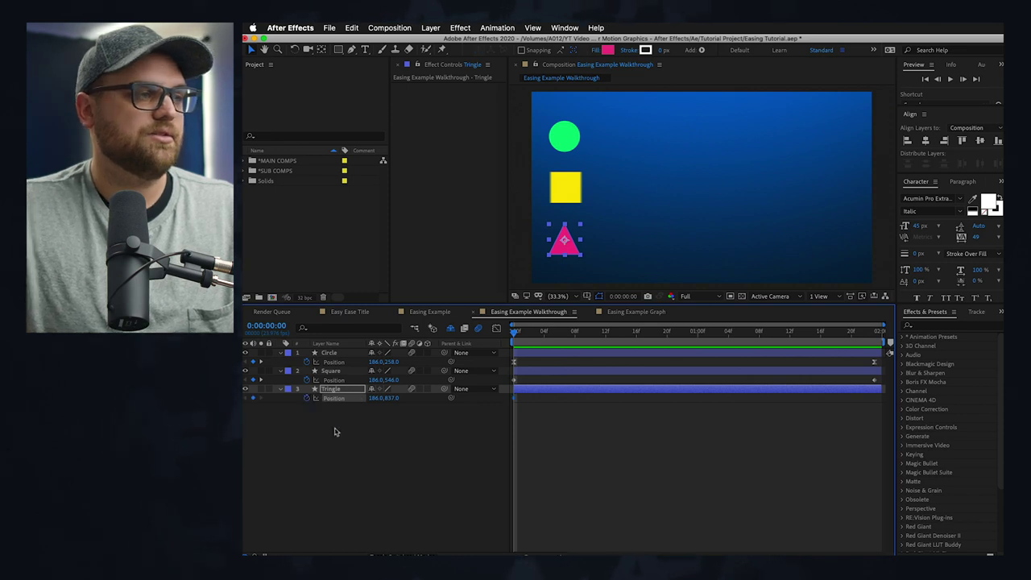
drag(652, 336, 877, 332)
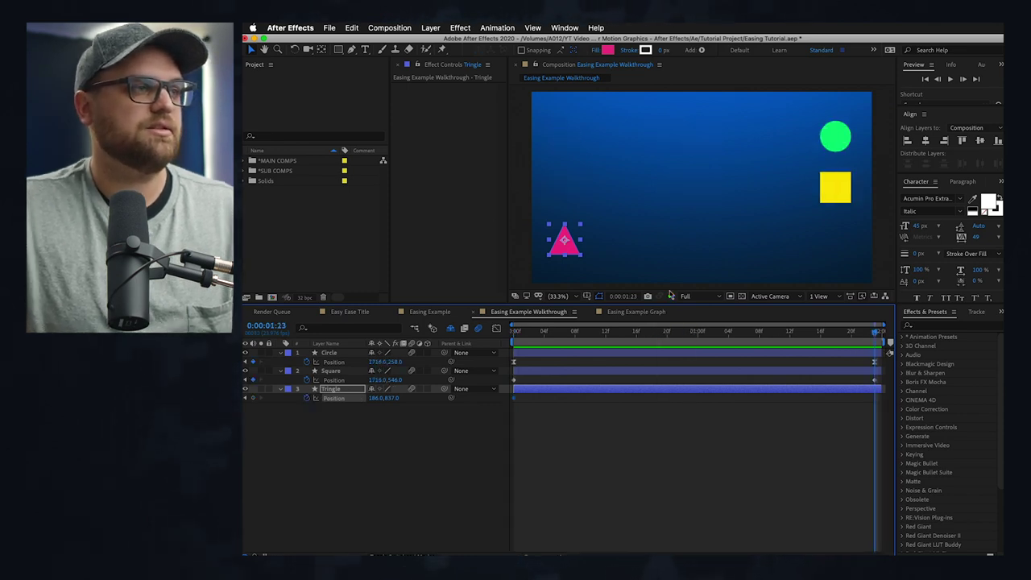
drag(573, 250, 845, 250)
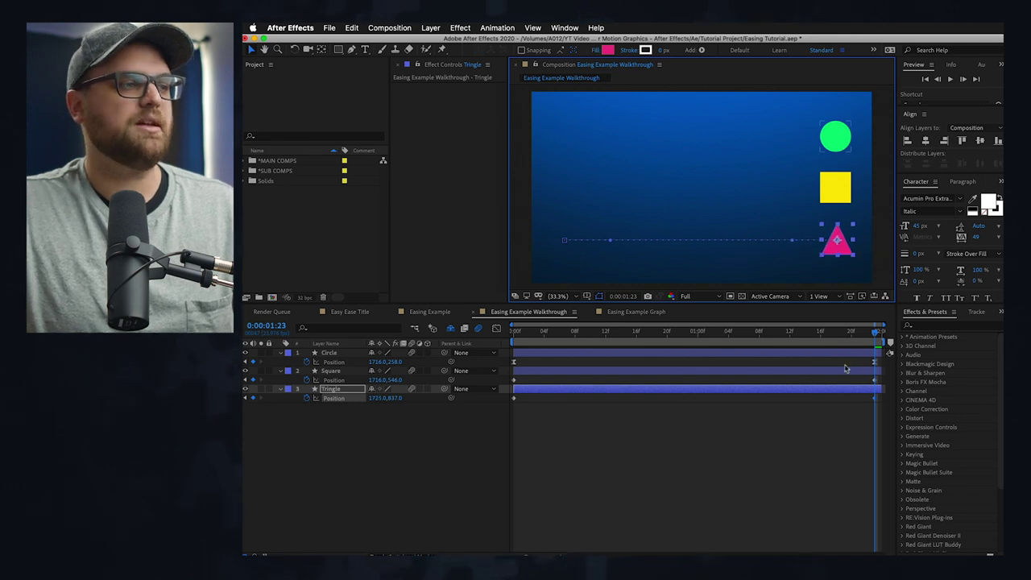
- Apply Easy Ease to both of the Tringle's Position keyframes
drag(882, 411, 513, 398)
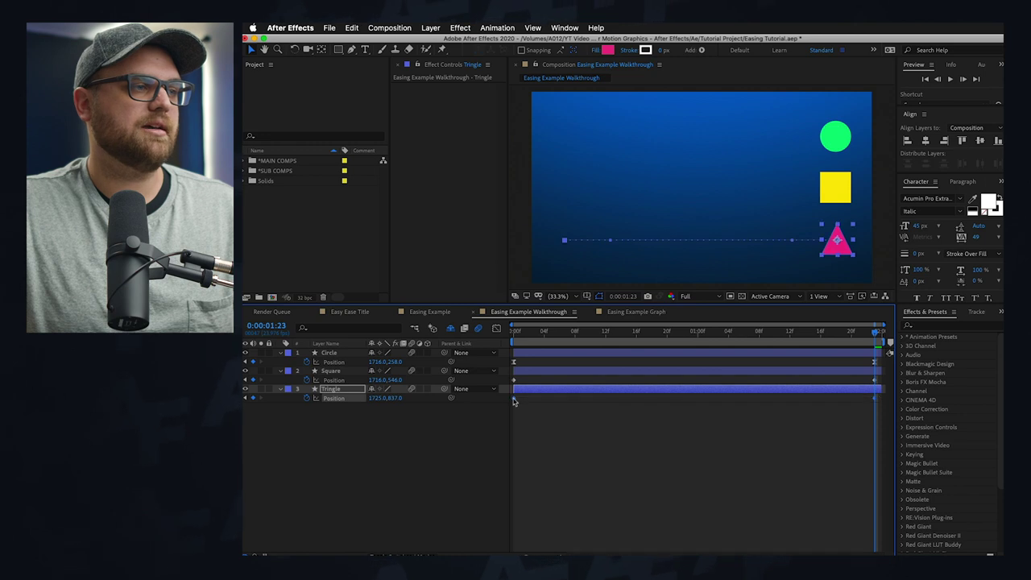
right_click(513, 401)
mouse_move(564, 520)
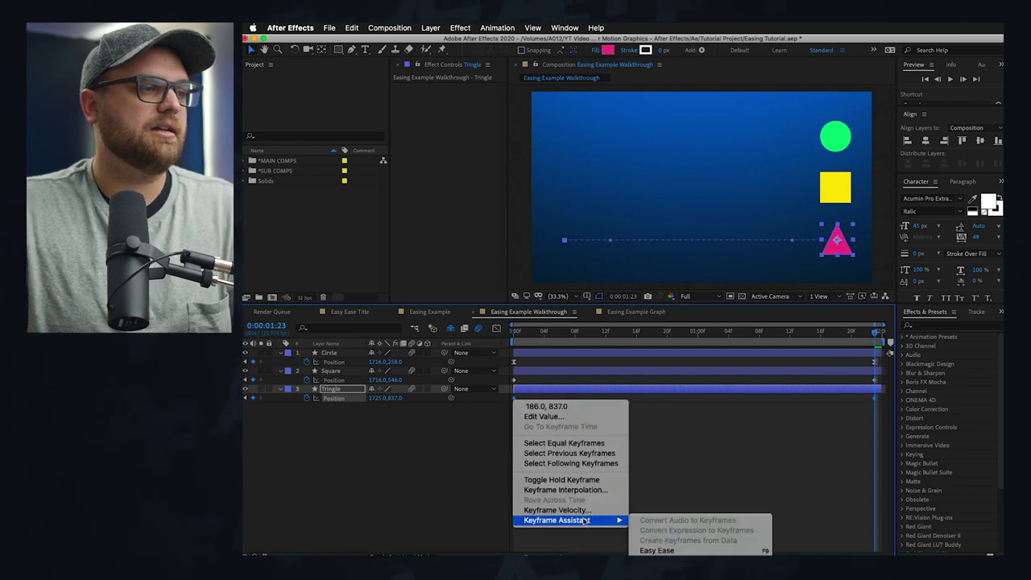
click(683, 550)
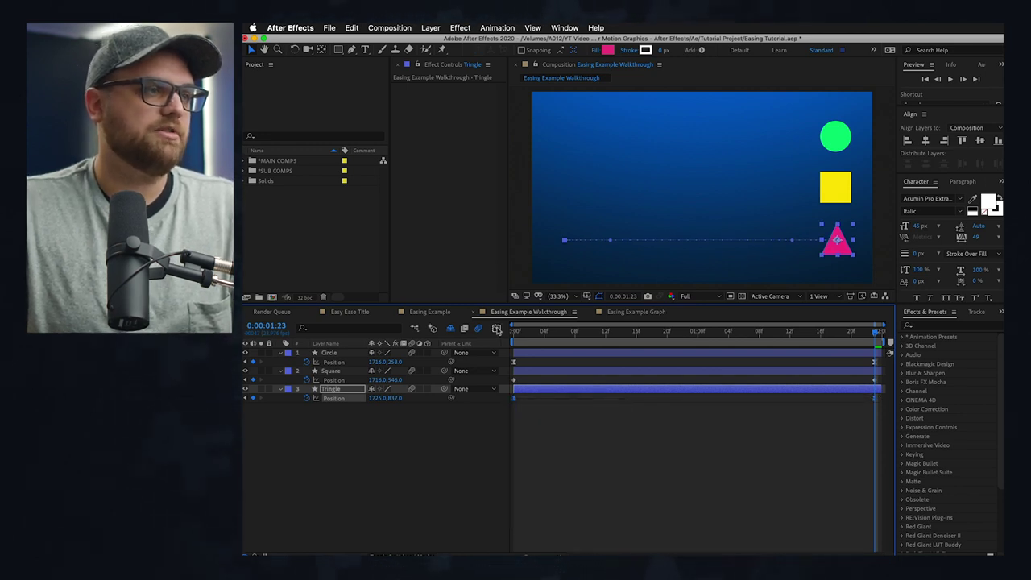
- Preview the three shapes' motion together, then show the Tringle's Position speed curve in the Graph Editor
key(space)
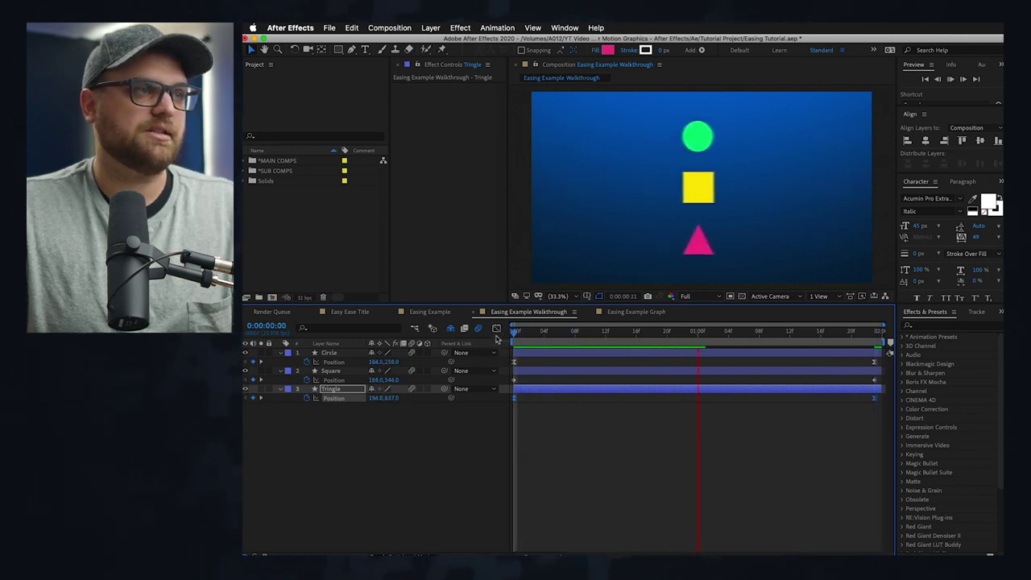
key(space)
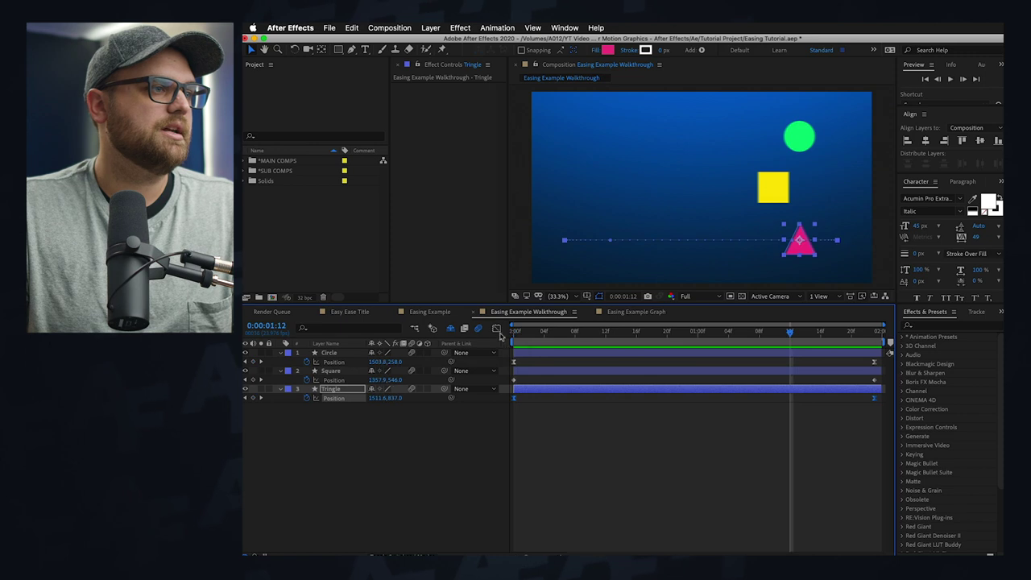
click(496, 328)
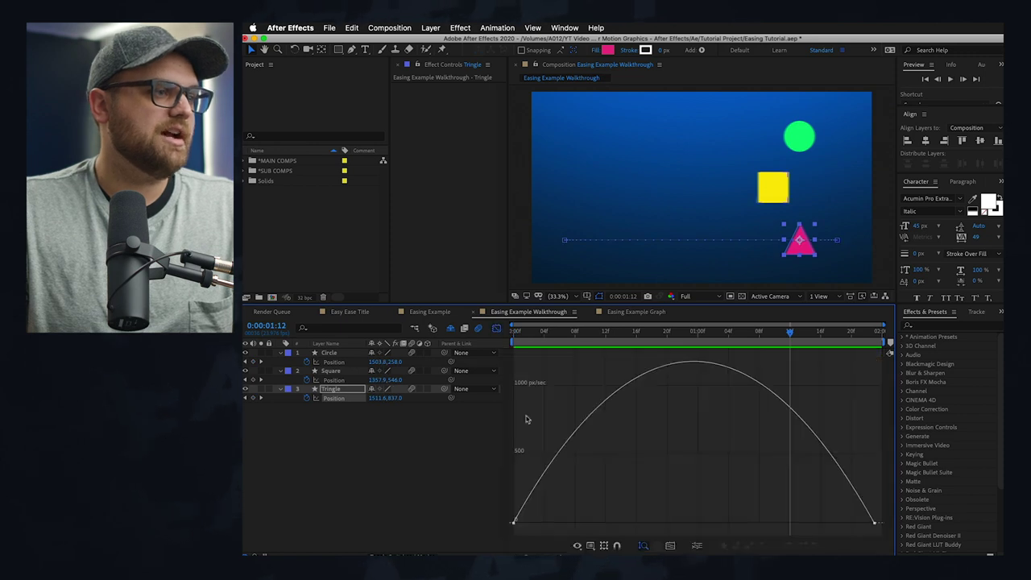
- Reshape the Tringle's Position speed curve into a sharp central spike, extending both keyframes' influence to the middle at 0 px/sec, the first to 100%
double_click(515, 524)
drag(572, 524, 600, 504)
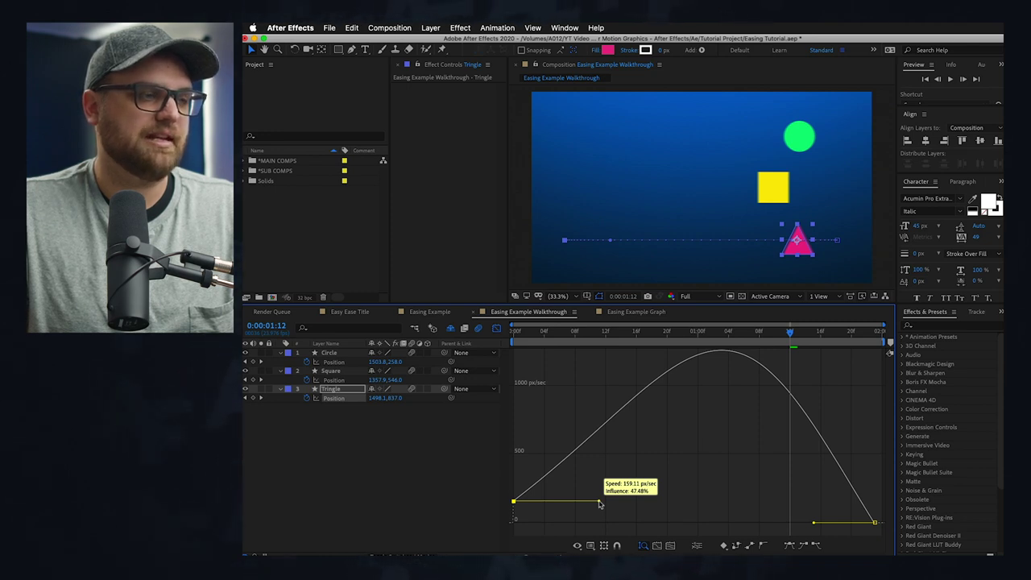
drag(599, 504, 732, 538)
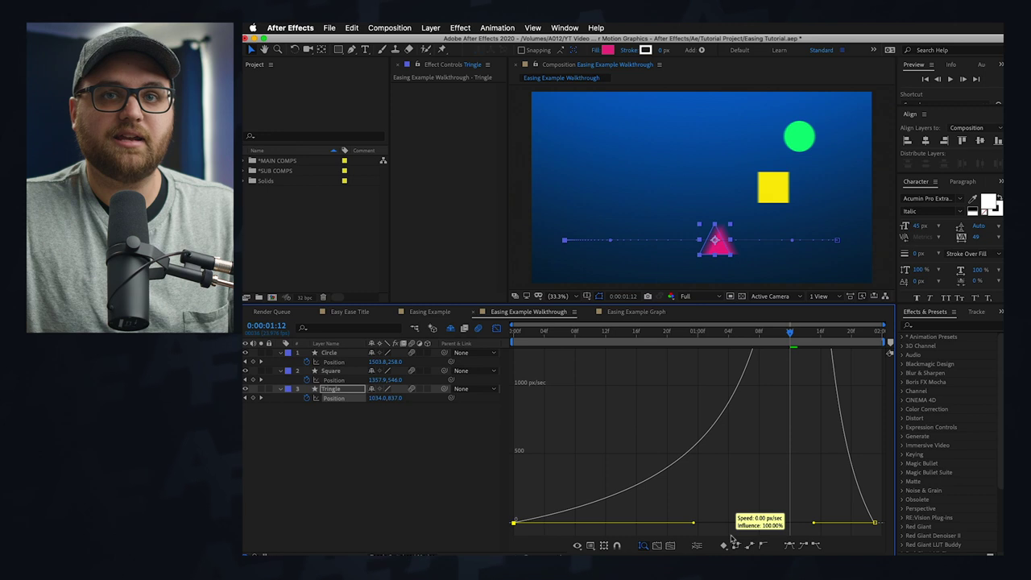
drag(732, 538, 700, 534)
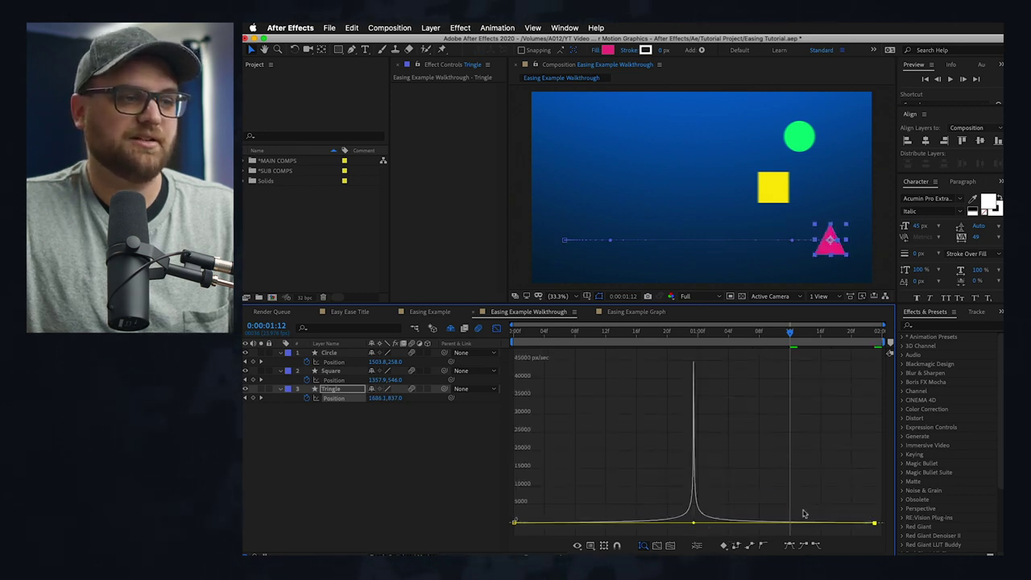
mouse_move(875, 525)
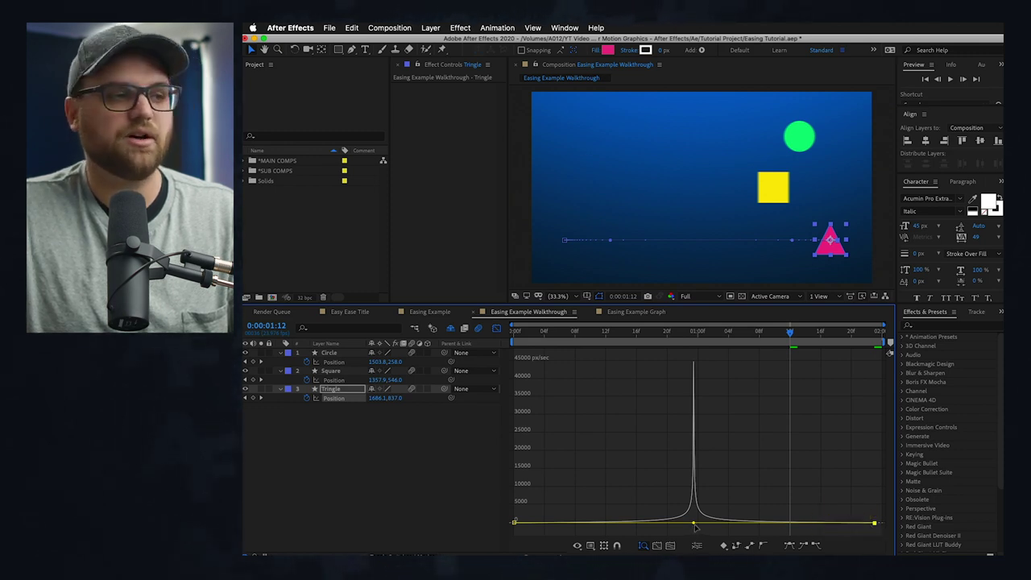
- Preview the three shapes' motion from the start, then return to the layer bar view with nothing selected and the time at 0:00:00:00
click(515, 334)
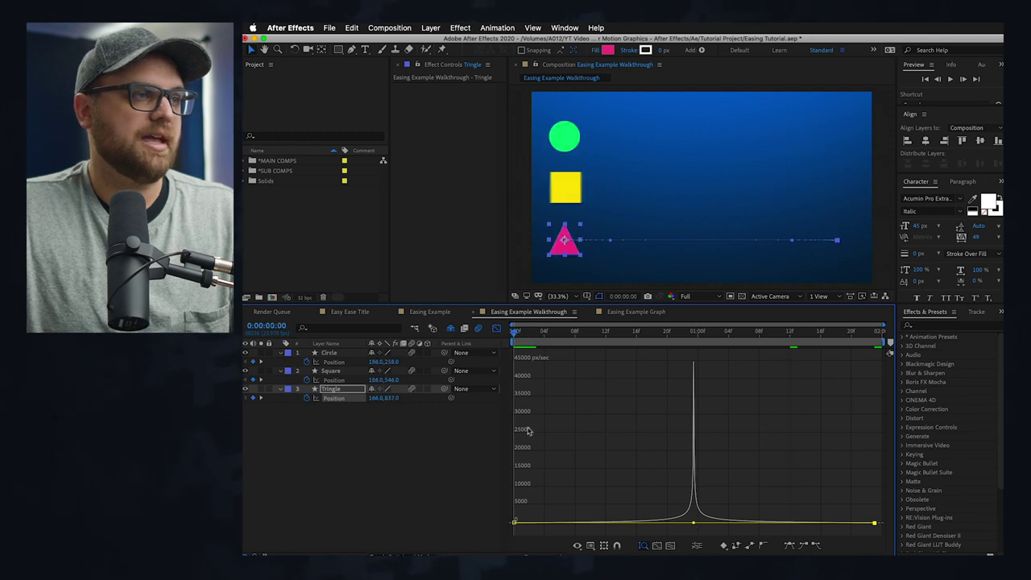
key(space)
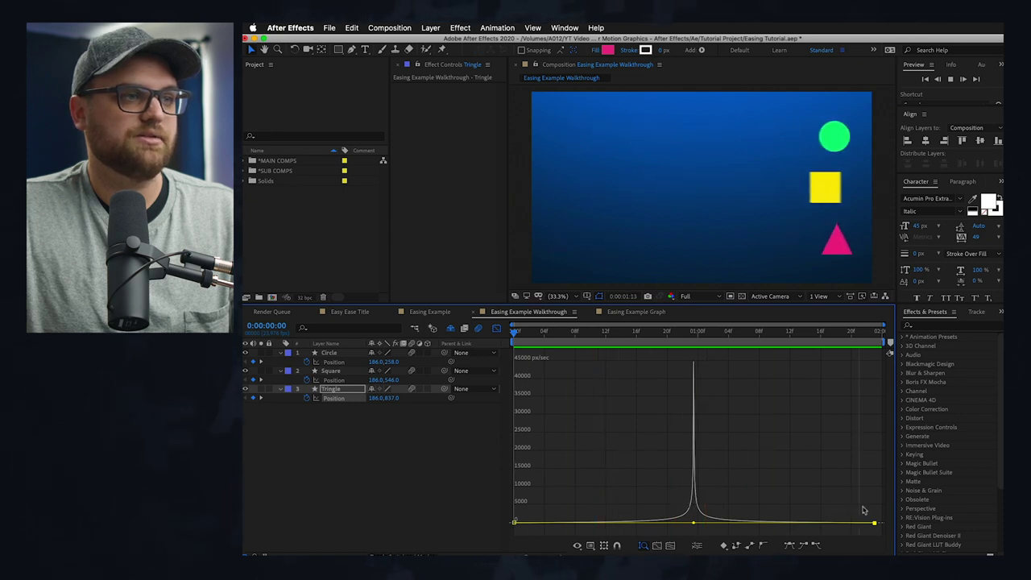
key(space)
click(496, 329)
click(473, 467)
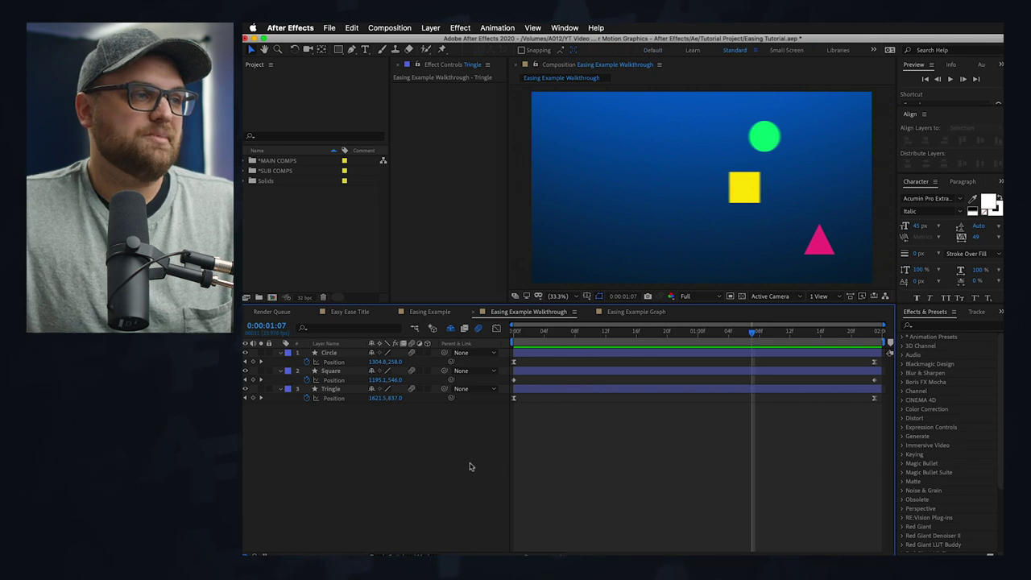
drag(538, 337, 503, 338)
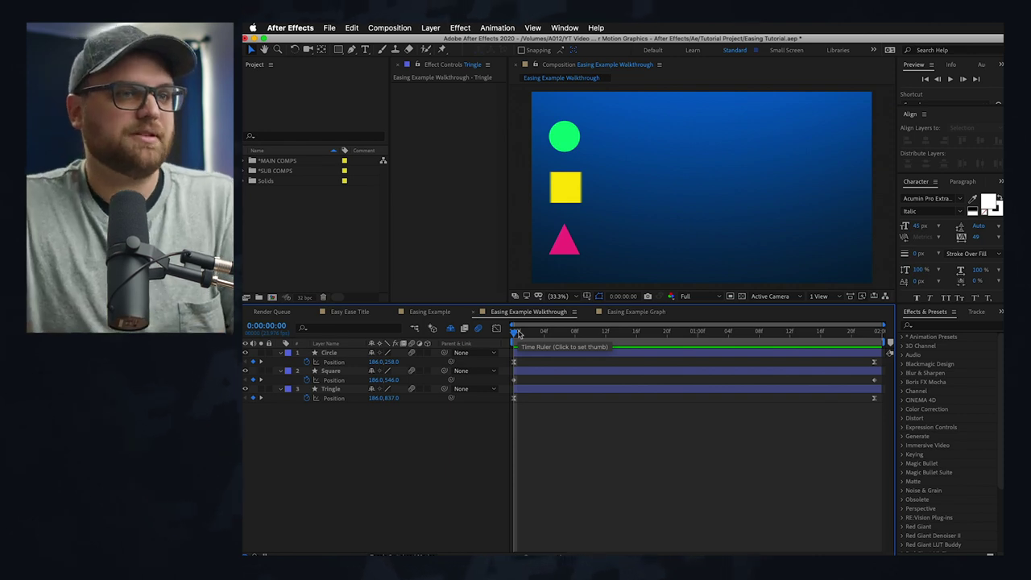
- Show the Easing Example Graph composition, then switch to the Easy Ease Title composition
click(633, 314)
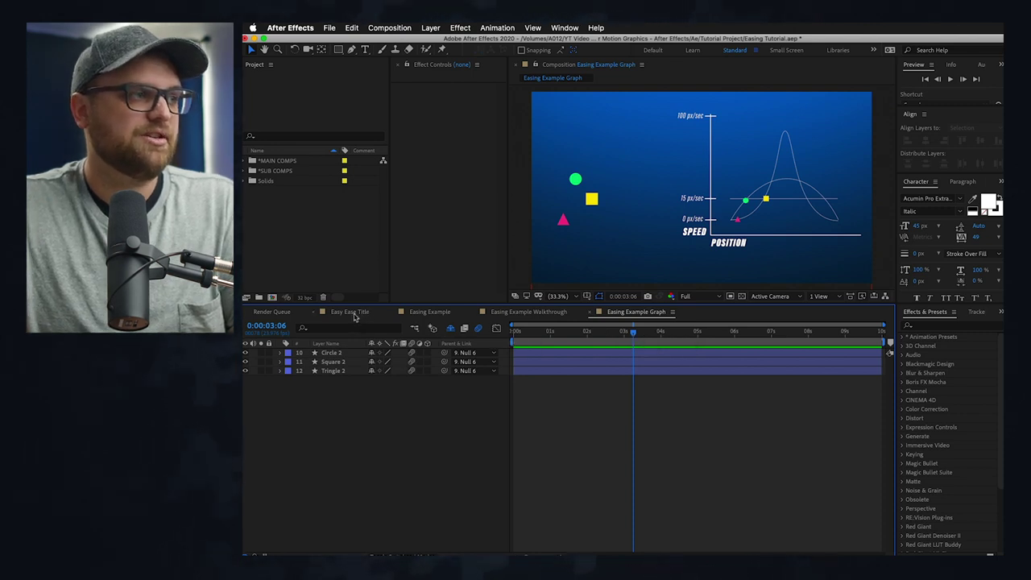
click(357, 313)
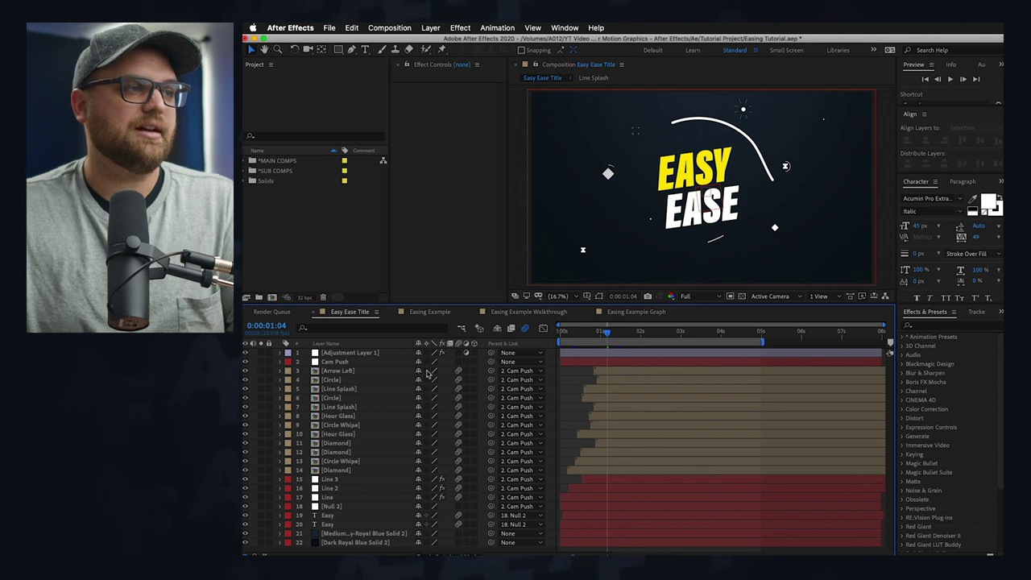